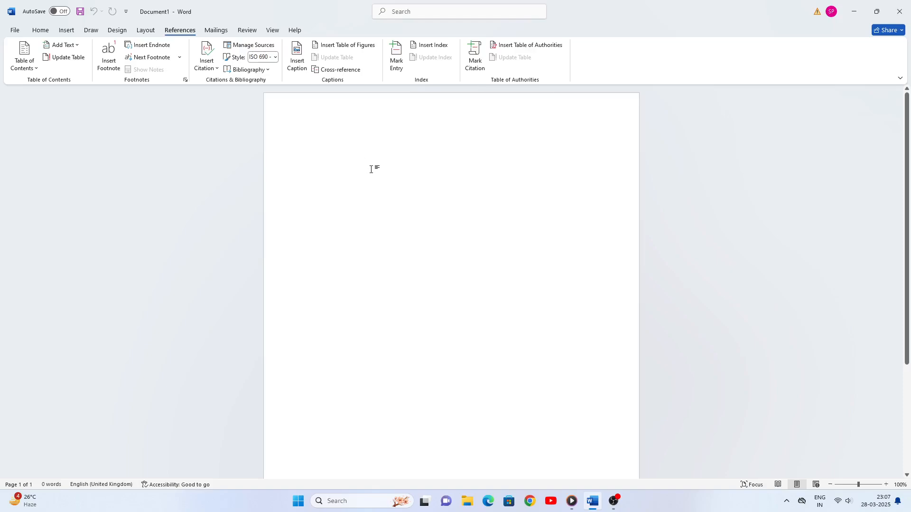
Generate placeholder text of 10 paragraphs with 10 sentences each using the formula =rand(10,10).
{"action": "type", "text": "=rand(10,10"}
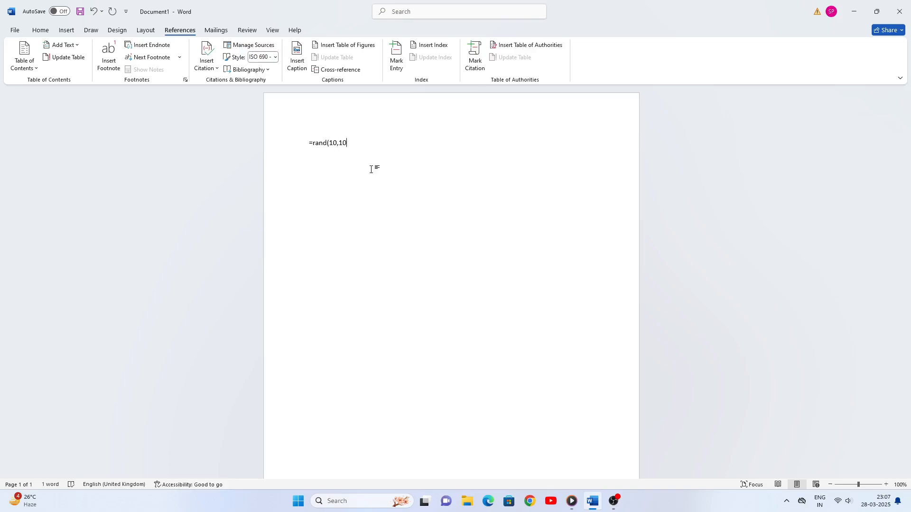
{"action": "key", "text": "Return"}
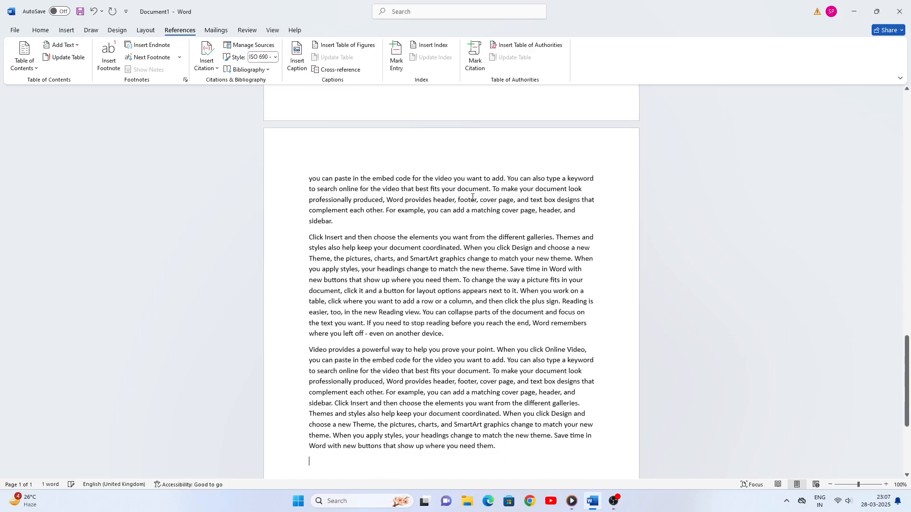
Add blank lines before the first paragraph until the body text starts on the second page.
{"action": "scroll", "coordinate": [472, 197], "scroll_direction": "up", "scroll_amount": 20}
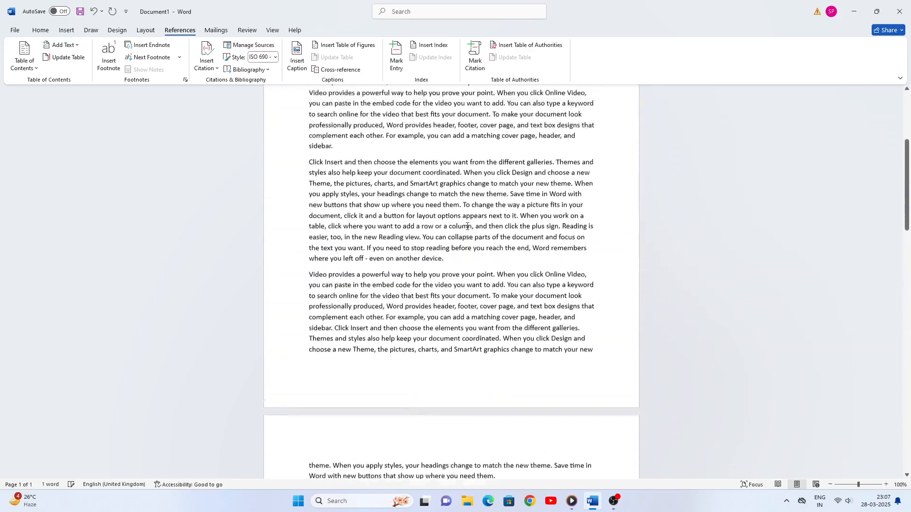
{"action": "scroll", "coordinate": [468, 226], "scroll_direction": "up", "scroll_amount": 10}
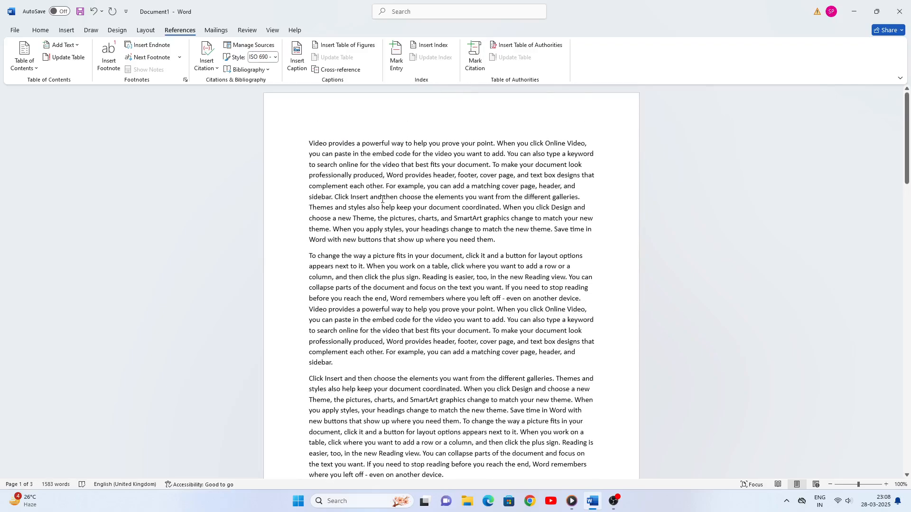
{"action": "key", "text": "Return"}
{"action": "key", "text": "Return"}
{"action": "key", "text": "Return"}
{"action": "key", "text": "Return"}
{"action": "key", "text": "Return"}
{"action": "key", "text": "Return"}
{"action": "key", "text": "Return"}
{"action": "key", "text": "Return"}
{"action": "key", "text": "Return"}
{"action": "key", "text": "Return"}
{"action": "key", "text": "Return"}
{"action": "key", "text": "Return"}
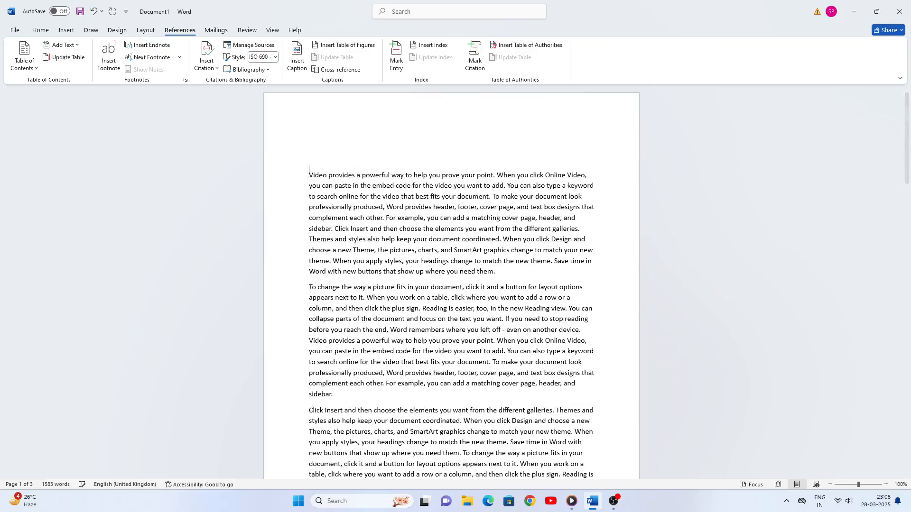
{"action": "key", "text": "Return"}
{"action": "key", "text": "Return"}
{"action": "key", "text": "Return"}
{"action": "key", "text": "Return"}
{"action": "key", "text": "Return"}
{"action": "key", "text": "Return"}
{"action": "key", "text": "Return"}
{"action": "key", "text": "Return"}
{"action": "key", "text": "Return"}
{"action": "key", "text": "Return"}
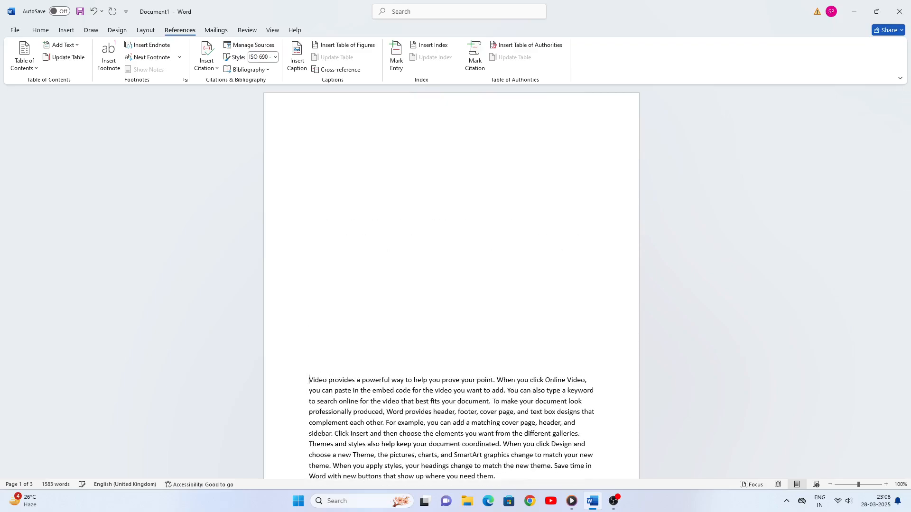
{"action": "key", "text": "Return"}
{"action": "key", "text": "Return"}
{"action": "key", "text": "Return"}
{"action": "key", "text": "Return"}
{"action": "key", "text": "Return"}
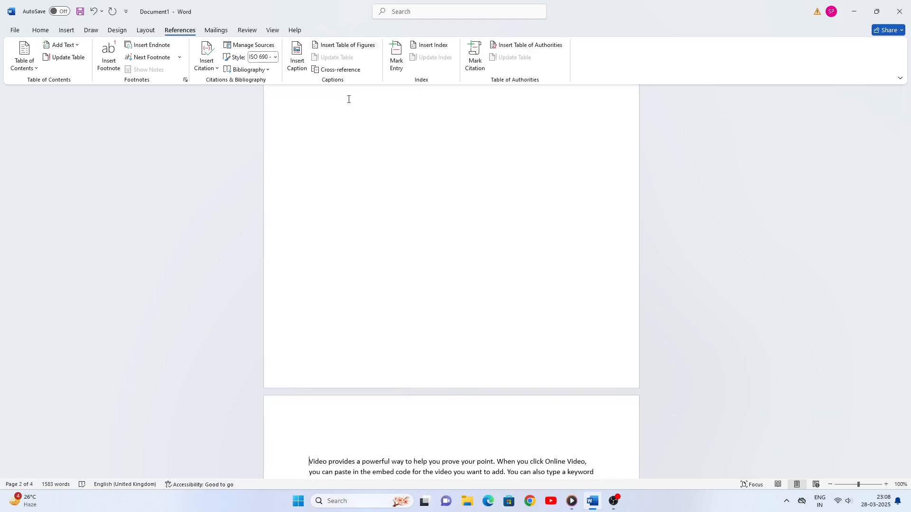
Add five blank lines below the first paragraph on page 2.
{"action": "scroll", "coordinate": [388, 187], "scroll_direction": "up", "scroll_amount": 3}
{"action": "scroll", "coordinate": [388, 192], "scroll_direction": "down", "scroll_amount": 18}
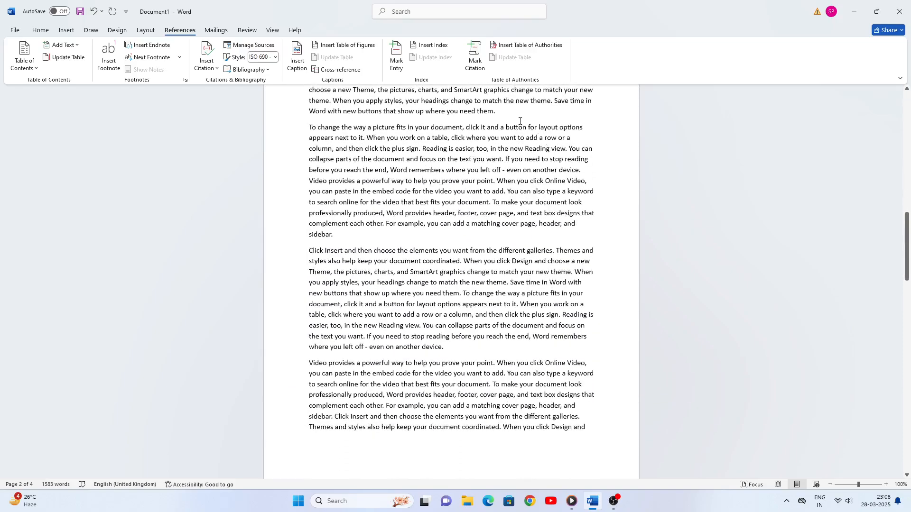
{"action": "left_click", "coordinate": [518, 114]}
{"action": "key", "text": "Return"}
{"action": "key", "text": "Return"}
{"action": "key", "text": "Return"}
{"action": "key", "text": "Return"}
{"action": "key", "text": "Return"}
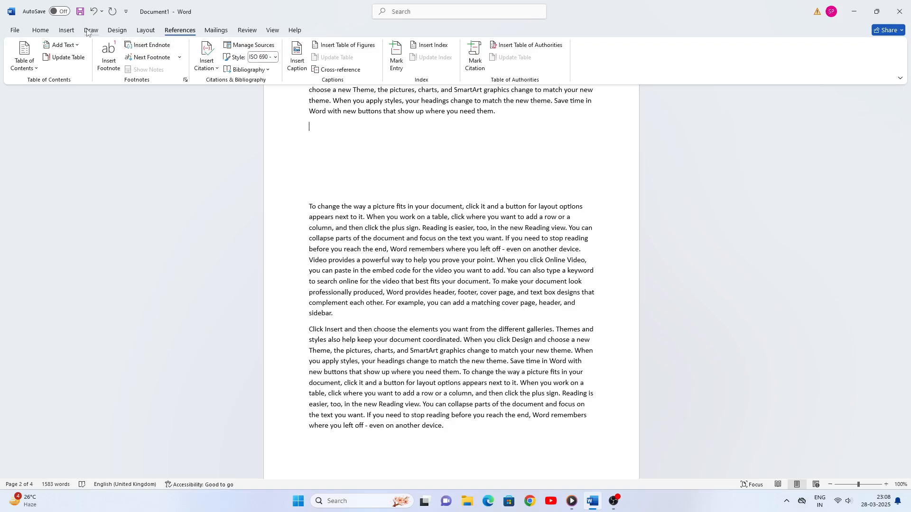
{"action": "left_click", "coordinate": [66, 30]}
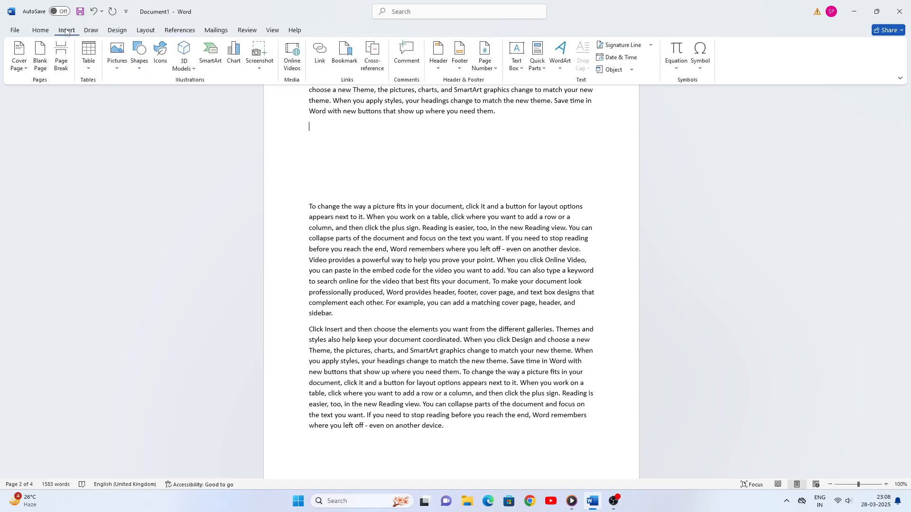
{"action": "left_click", "coordinate": [117, 71]}
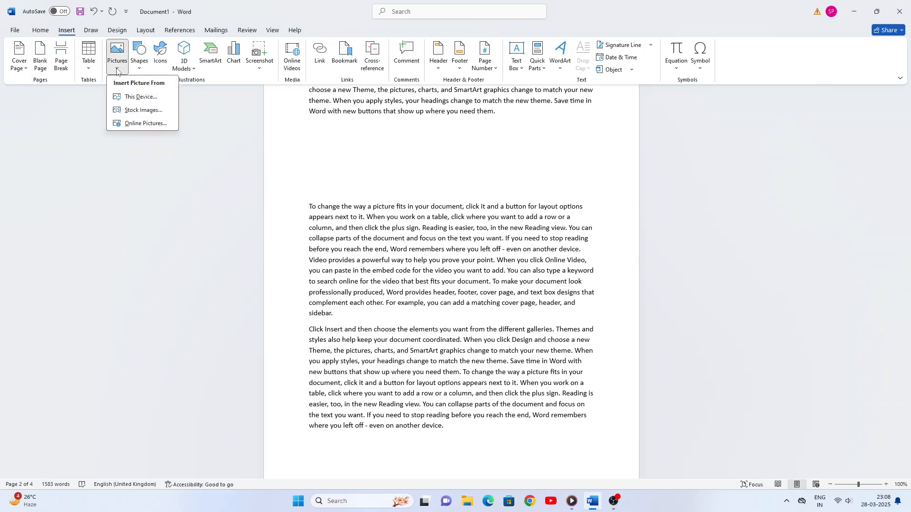
{"action": "left_click", "coordinate": [138, 100]}
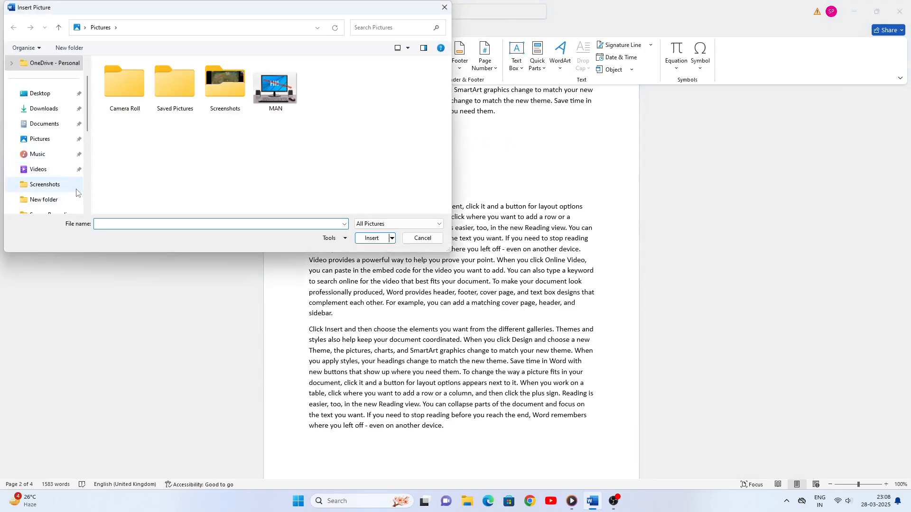
{"action": "left_click", "coordinate": [45, 184]}
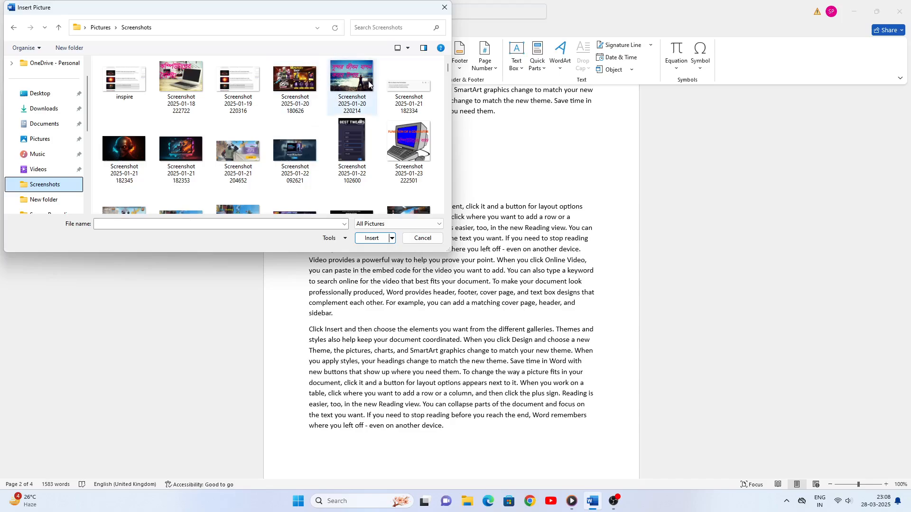
{"action": "left_click", "coordinate": [351, 77]}
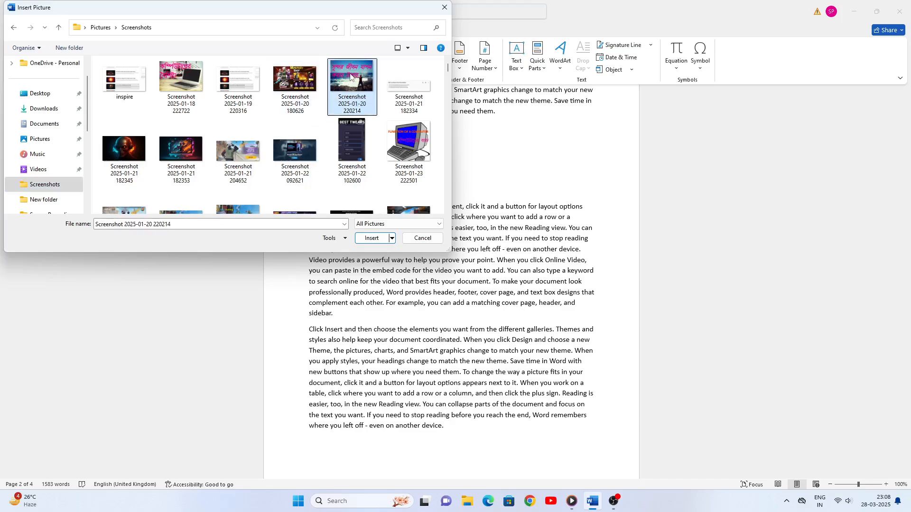
{"action": "left_click", "coordinate": [372, 239]}
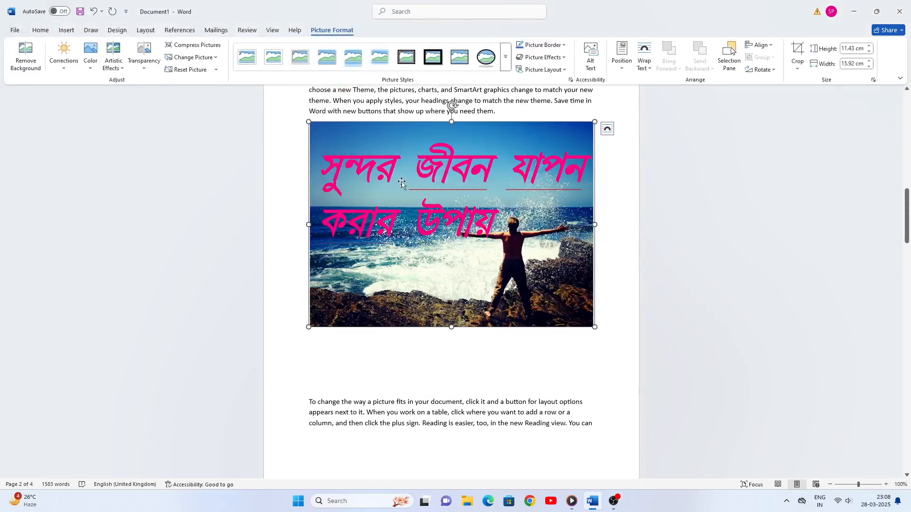
{"action": "left_click", "coordinate": [653, 68]}
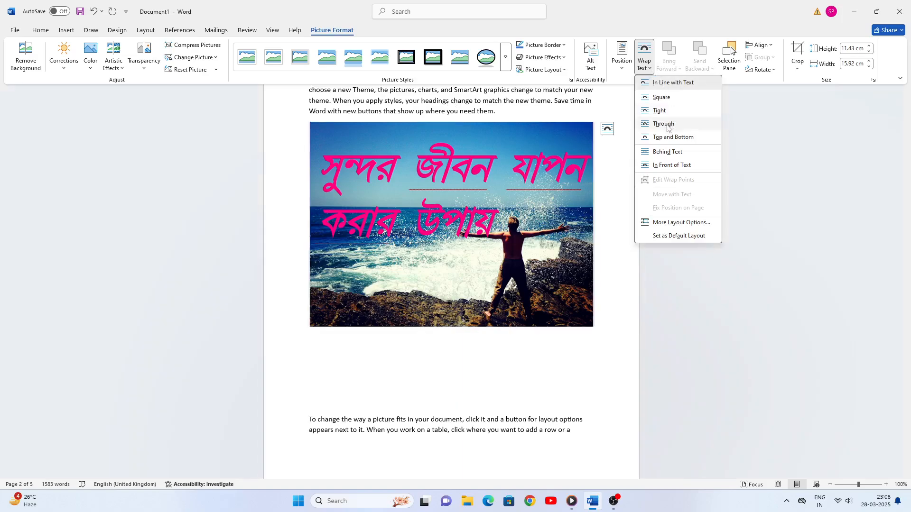
{"action": "left_click", "coordinate": [662, 124]}
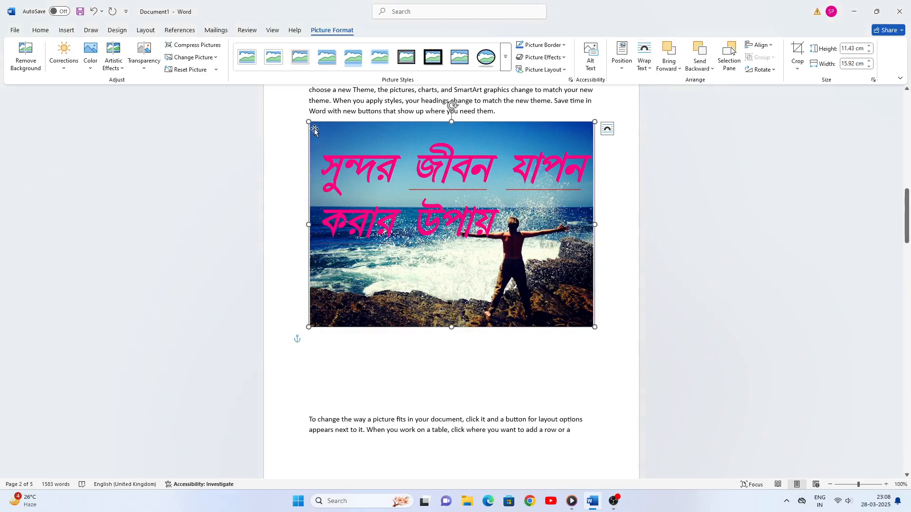
Shrink the seaside picture to about 2.75 cm high and 3.83 cm wide, and place it at the left margin.
{"action": "left_click_drag", "start_coordinate": [310, 124], "coordinate": [492, 285]}
{"action": "left_click_drag", "start_coordinate": [560, 302], "coordinate": [457, 172]}
{"action": "left_click_drag", "start_coordinate": [491, 197], "coordinate": [456, 198]}
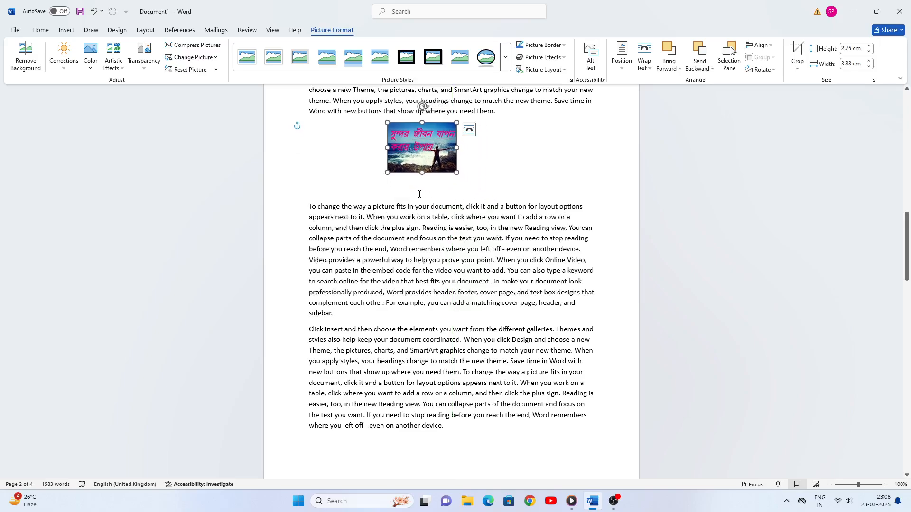
{"action": "left_click_drag", "start_coordinate": [412, 140], "coordinate": [334, 144]}
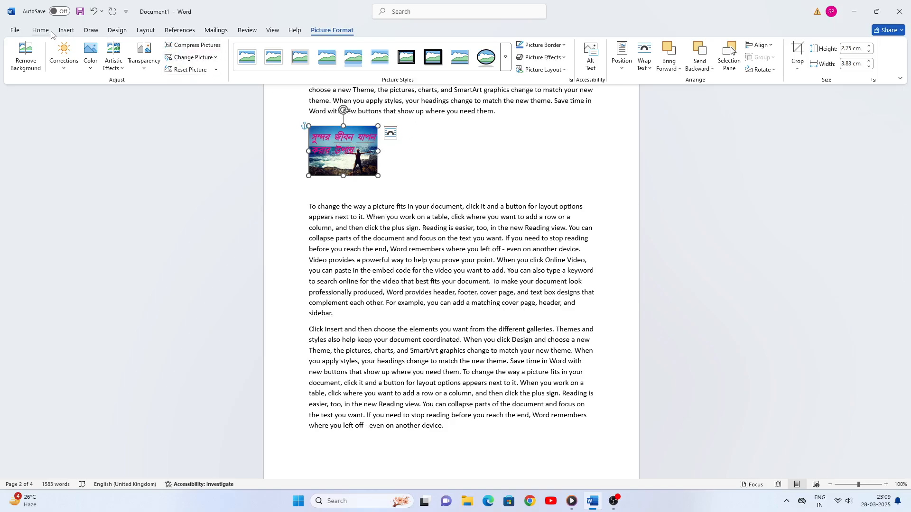
Add six blank lines on page 3 below the "To change the way" paragraph that ends with "sidebar.".
{"action": "scroll", "coordinate": [514, 277], "scroll_direction": "down", "scroll_amount": 10}
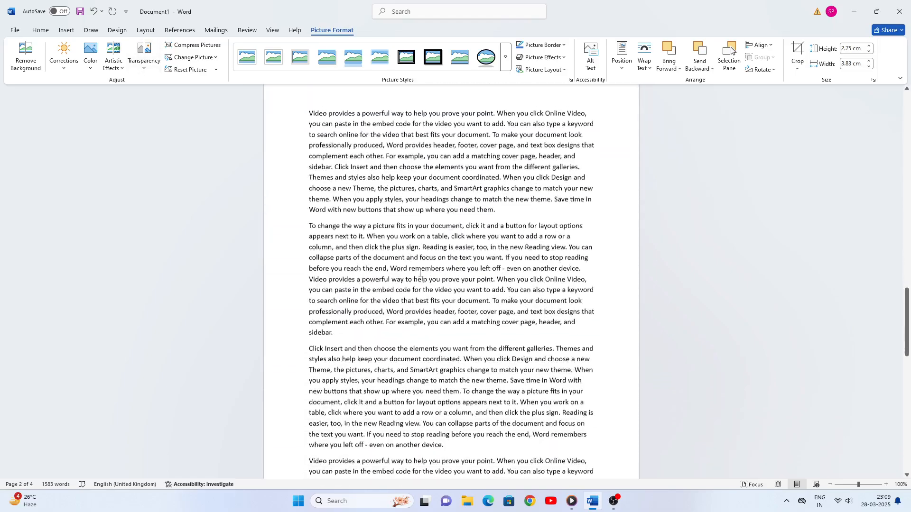
{"action": "left_click", "coordinate": [374, 327]}
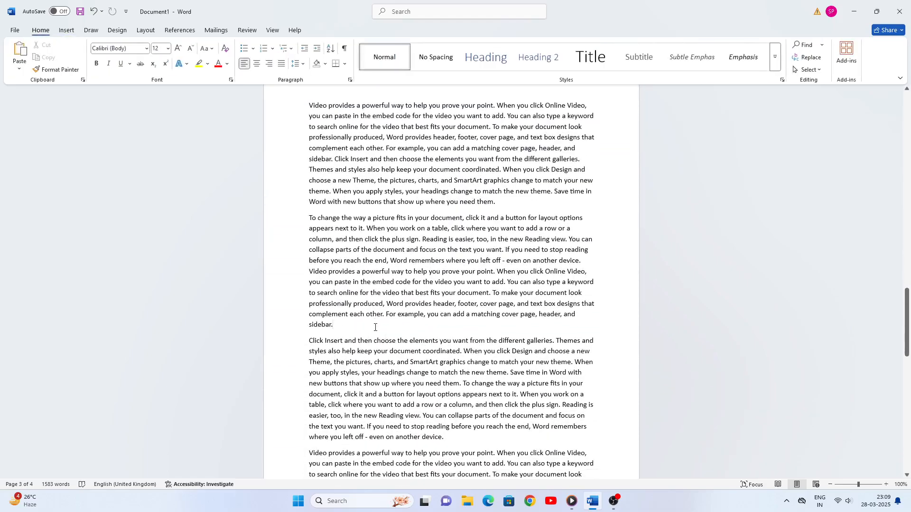
{"action": "key", "text": "Return"}
{"action": "key", "text": "Return"}
{"action": "key", "text": "Return"}
{"action": "key", "text": "Return"}
{"action": "key", "text": "Return"}
{"action": "key", "text": "Return"}
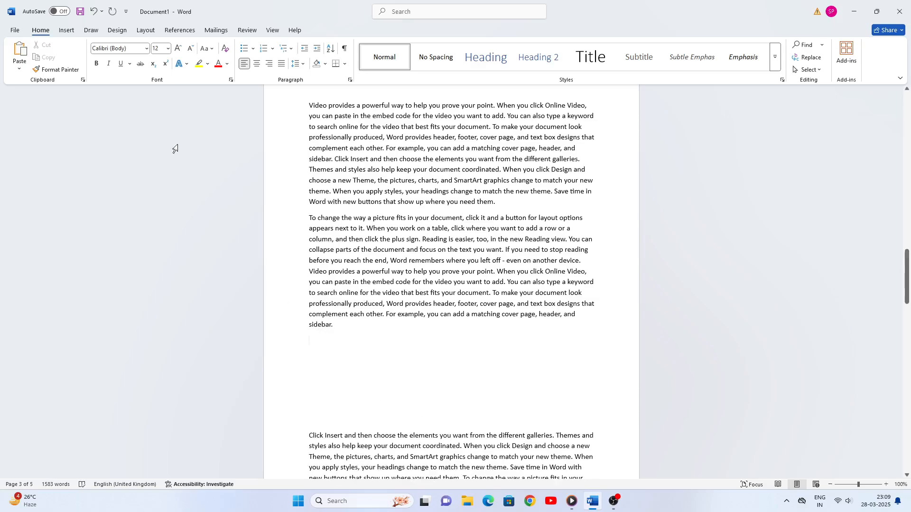
{"action": "left_click", "coordinate": [66, 30]}
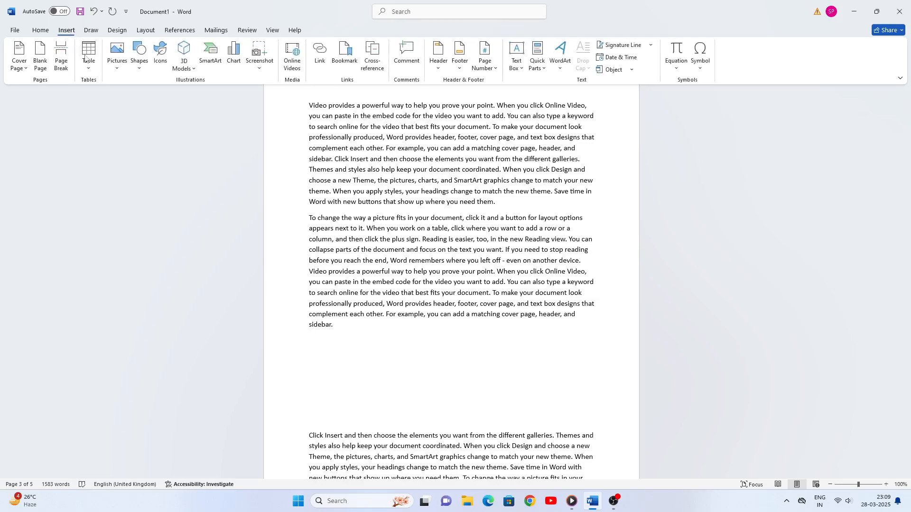
{"action": "left_click", "coordinate": [117, 66]}
{"action": "left_click", "coordinate": [137, 96]}
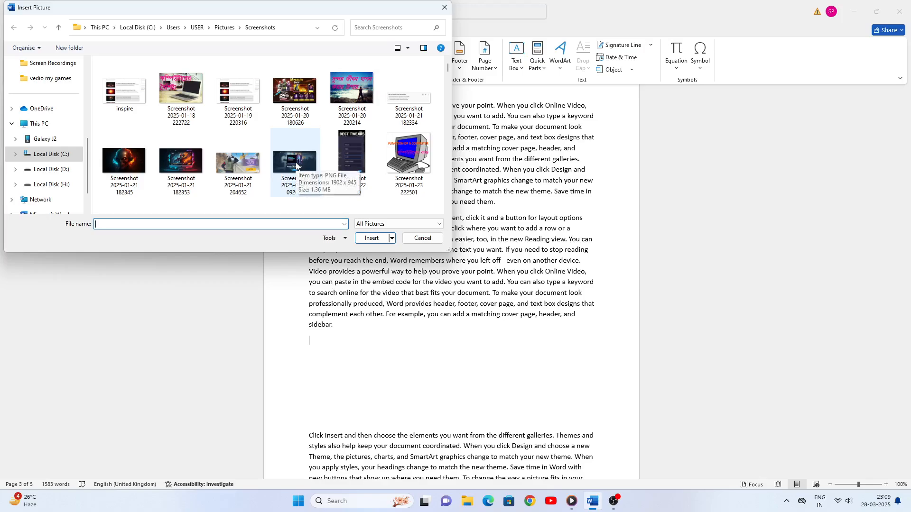
{"action": "left_click", "coordinate": [406, 171]}
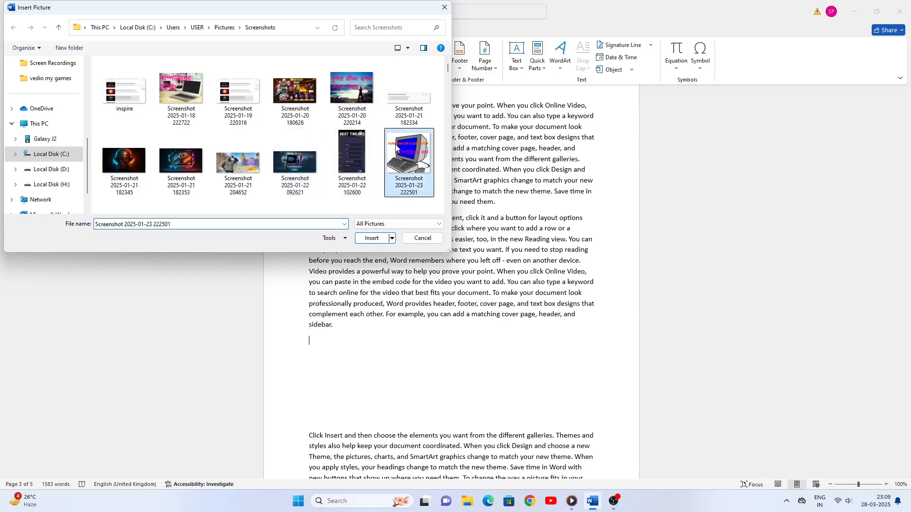
{"action": "left_click", "coordinate": [369, 238]}
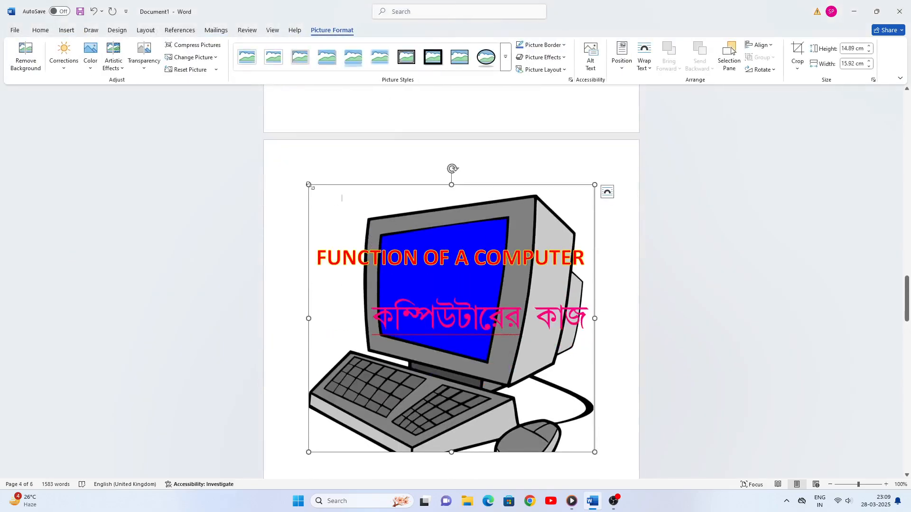
Shrink the computer picture to about 5.79 cm by 6.19 cm and set its text wrapping to Through.
{"action": "left_click_drag", "start_coordinate": [308, 184], "coordinate": [494, 350]}
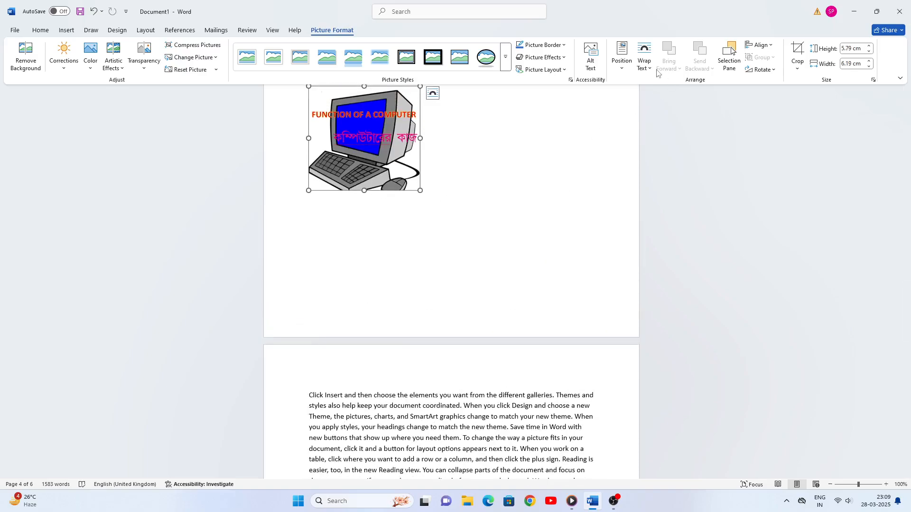
{"action": "left_click", "coordinate": [643, 61]}
{"action": "left_click", "coordinate": [661, 120]}
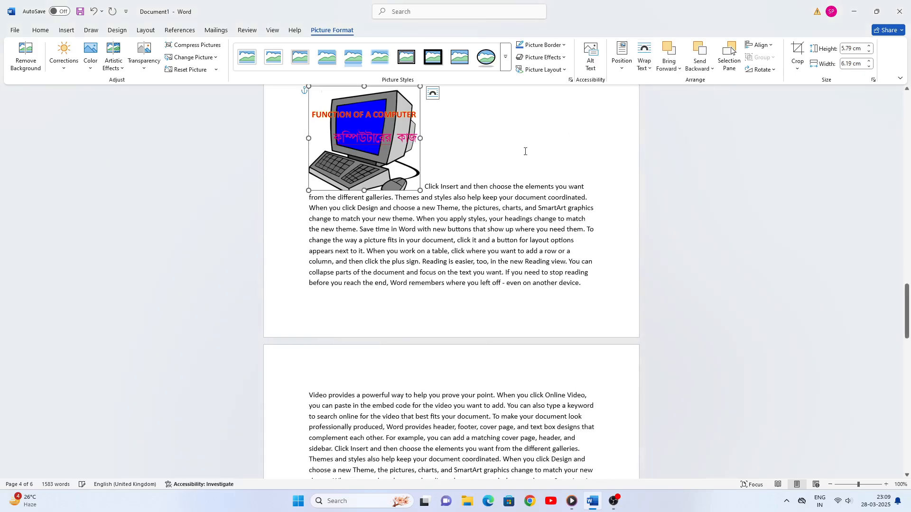
Reduce the computer picture to about 3.12 cm high and 4.63 cm wide so it fits the gap between the paragraphs.
{"action": "scroll", "coordinate": [508, 195], "scroll_direction": "up", "scroll_amount": 15}
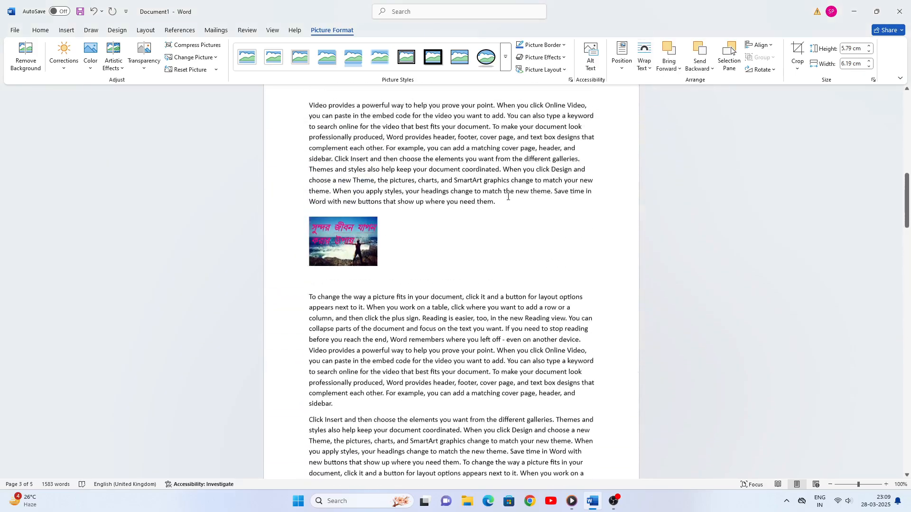
{"action": "scroll", "coordinate": [507, 195], "scroll_direction": "down", "scroll_amount": 15}
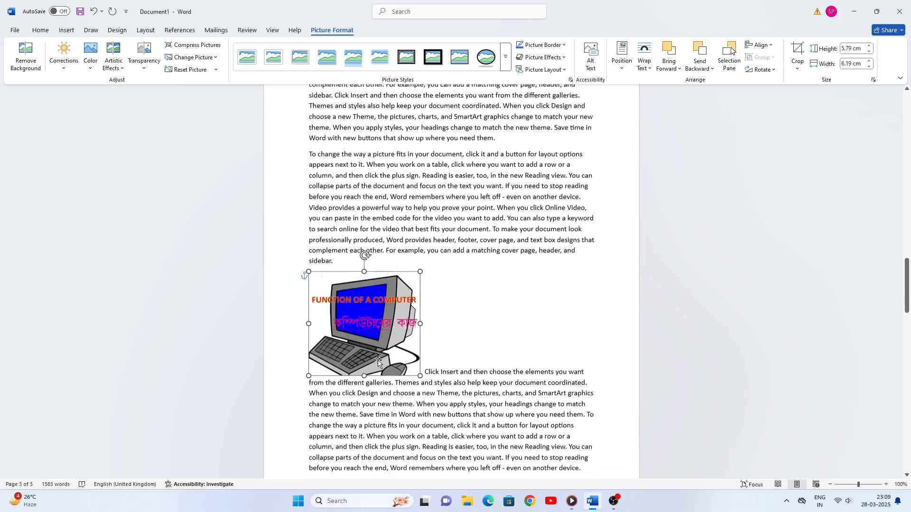
{"action": "left_click_drag", "start_coordinate": [420, 375], "coordinate": [360, 324]}
{"action": "left_click_drag", "start_coordinate": [411, 297], "coordinate": [392, 296]}
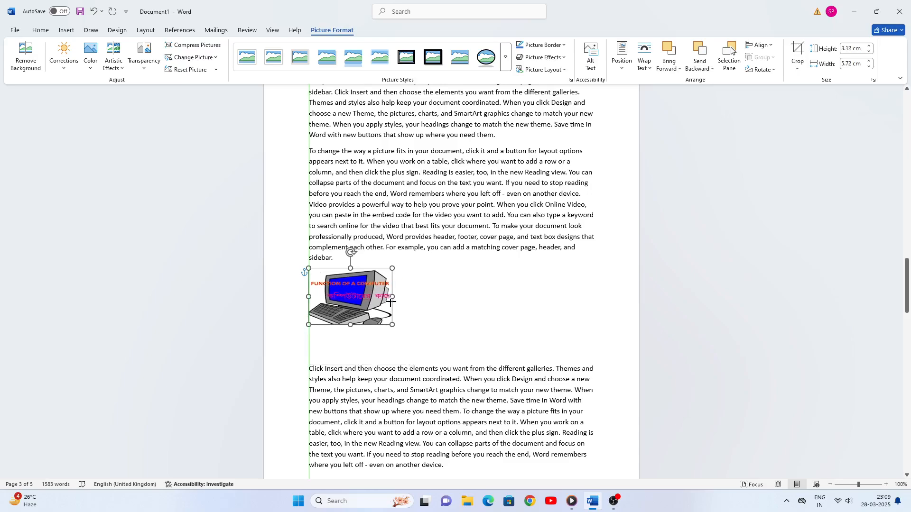
Add seven blank lines on page 4 between the paragraph ending with "sidebar." and the "Click Insert" paragraph.
{"action": "scroll", "coordinate": [437, 340], "scroll_direction": "down", "scroll_amount": 6}
{"action": "scroll", "coordinate": [436, 340], "scroll_direction": "down", "scroll_amount": 15}
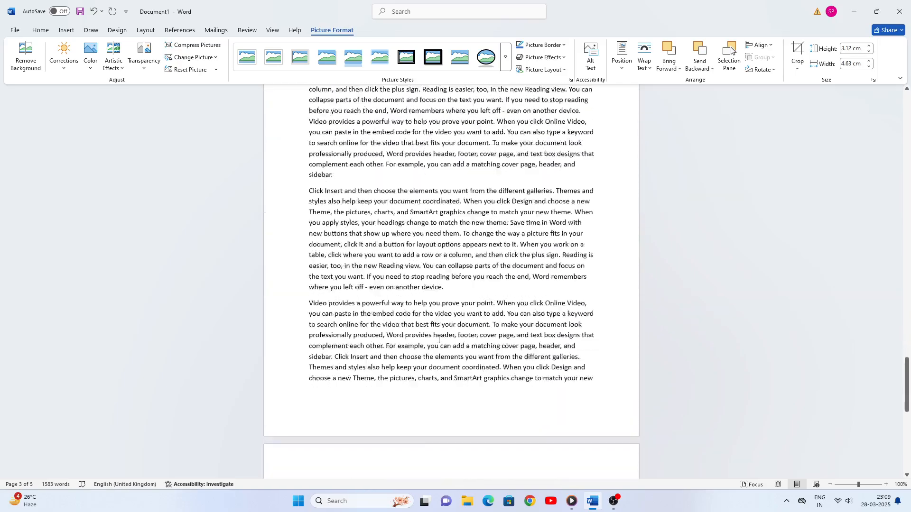
{"action": "scroll", "coordinate": [439, 340], "scroll_direction": "up", "scroll_amount": 10}
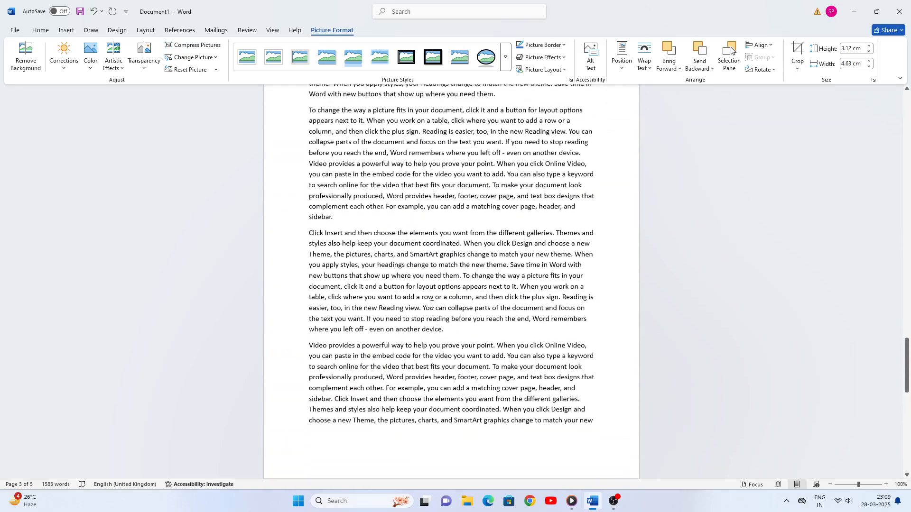
{"action": "left_click", "coordinate": [362, 230]}
{"action": "key", "text": "Return"}
{"action": "key", "text": "Return"}
{"action": "key", "text": "Return"}
{"action": "key", "text": "Return"}
{"action": "key", "text": "Return"}
{"action": "key", "text": "Return"}
{"action": "key", "text": "Return"}
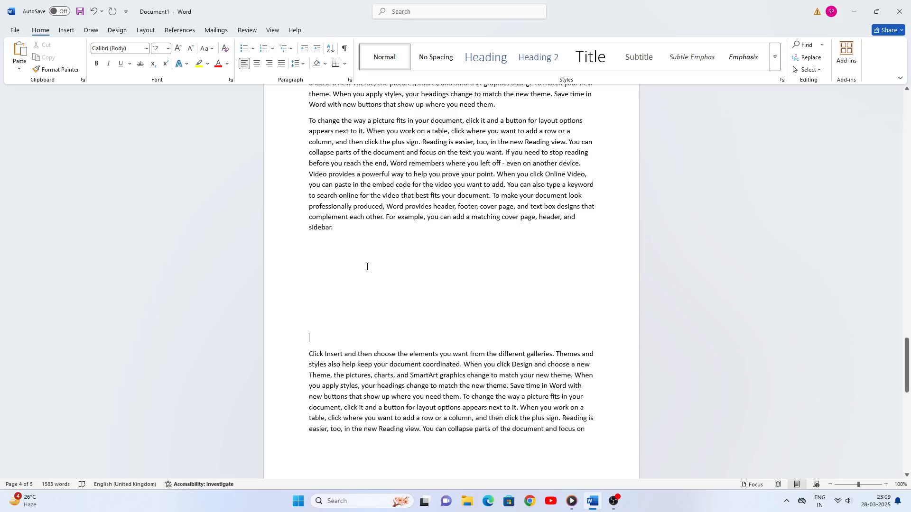
{"action": "left_click", "coordinate": [89, 31]}
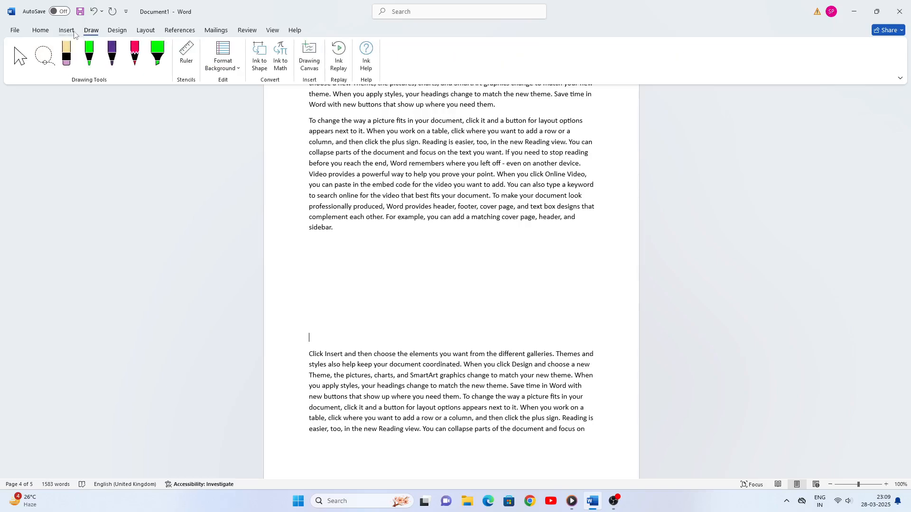
{"action": "left_click", "coordinate": [66, 30]}
{"action": "left_click", "coordinate": [118, 70]}
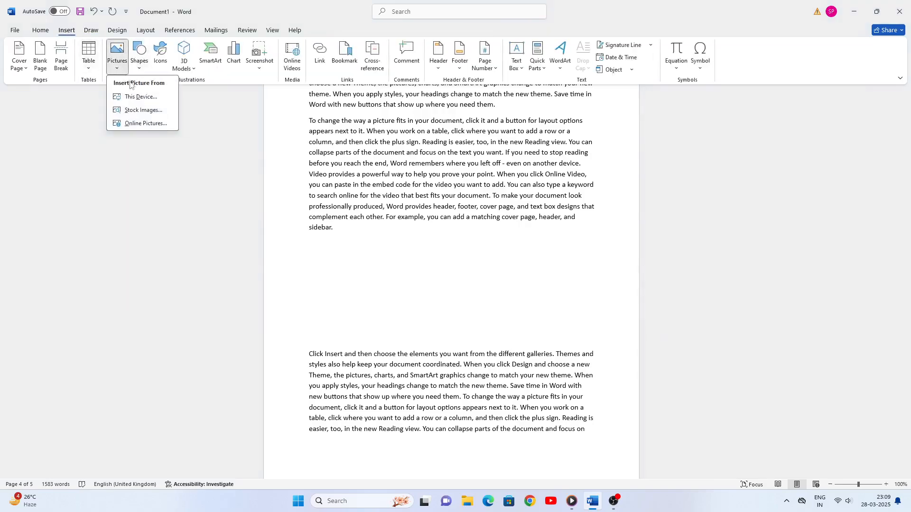
{"action": "left_click", "coordinate": [137, 96]}
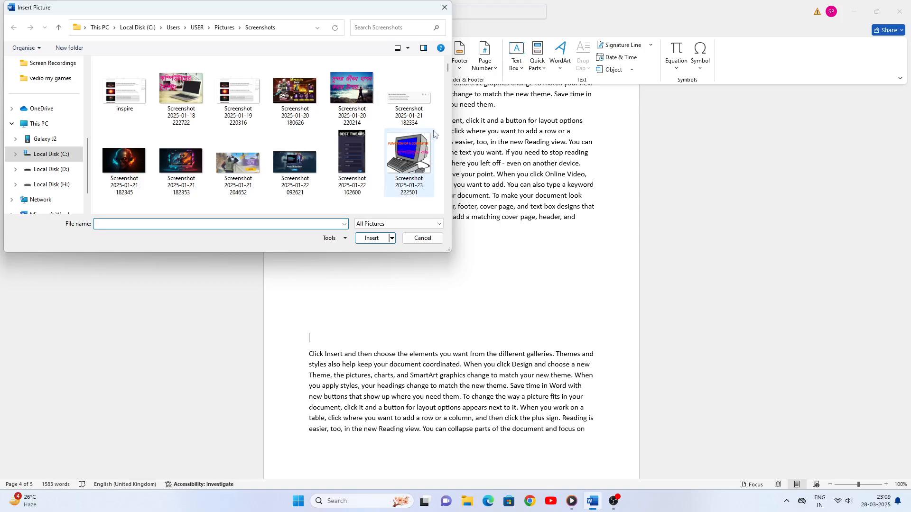
{"action": "left_click_drag", "start_coordinate": [449, 68], "coordinate": [449, 74]}
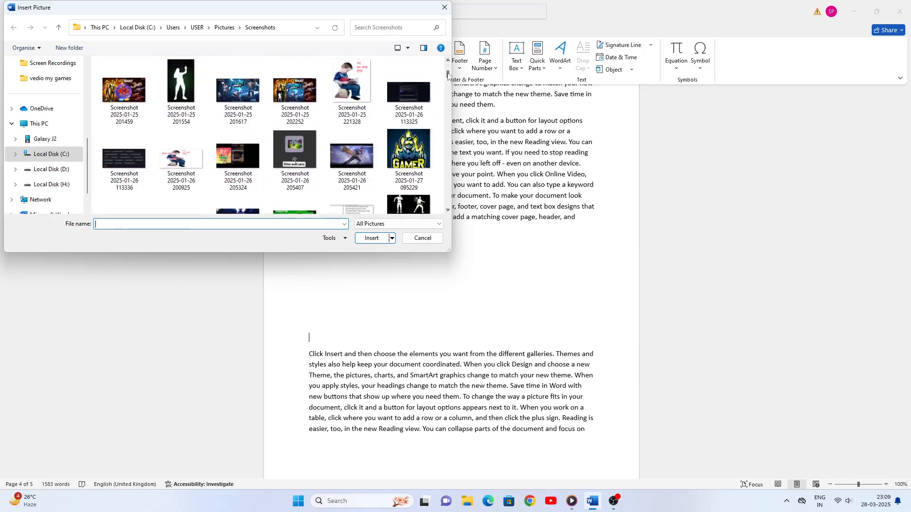
{"action": "left_click", "coordinate": [352, 86]}
{"action": "left_click", "coordinate": [372, 237]}
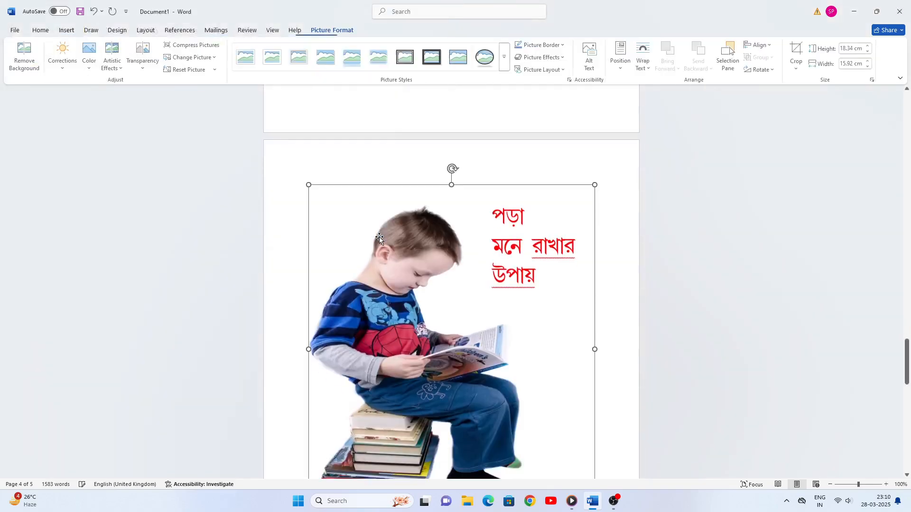
Shrink the reading-boy picture to about 7.3 cm high and 6.34 cm wide and make the text wrap around it.
{"action": "left_click_drag", "start_coordinate": [309, 185], "coordinate": [479, 382]}
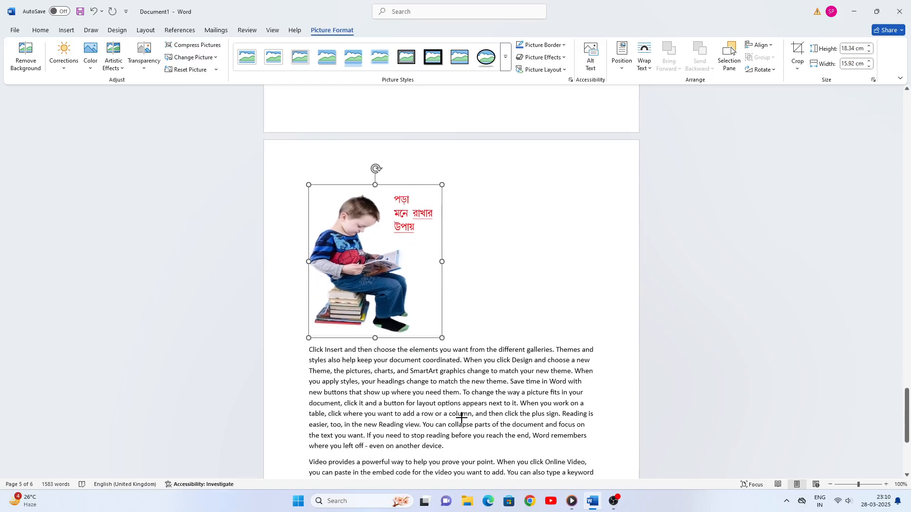
{"action": "left_click", "coordinate": [644, 59]}
{"action": "left_click", "coordinate": [667, 125]}
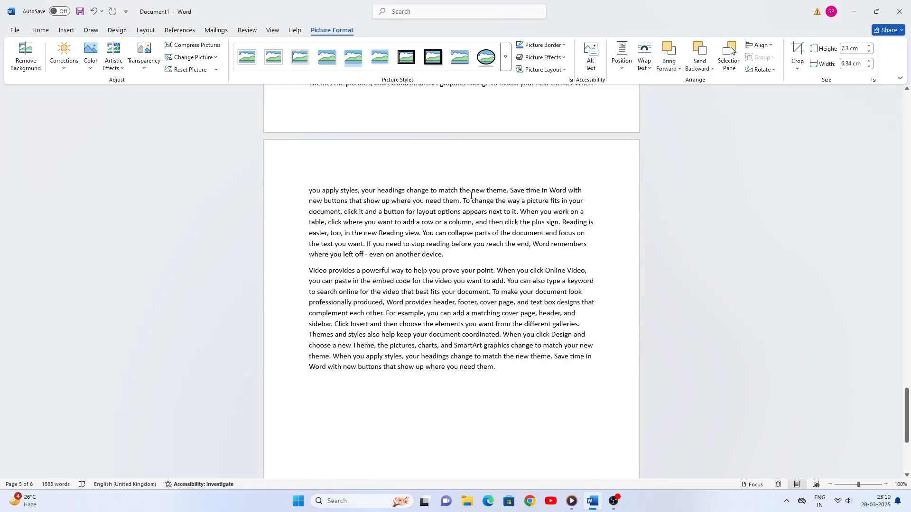
Move the reading-boy picture down into the "Click Insert" paragraph near the end of page 4.
{"action": "scroll", "coordinate": [471, 195], "scroll_direction": "up", "scroll_amount": 12}
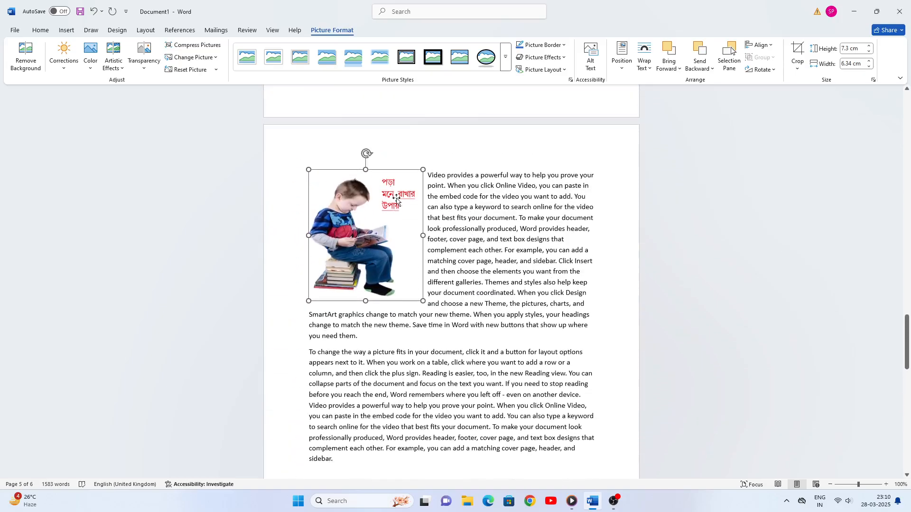
{"action": "left_click_drag", "start_coordinate": [397, 201], "coordinate": [424, 440]}
{"action": "scroll", "coordinate": [479, 351], "scroll_direction": "down", "scroll_amount": 10}
{"action": "scroll", "coordinate": [475, 296], "scroll_direction": "up", "scroll_amount": 5}
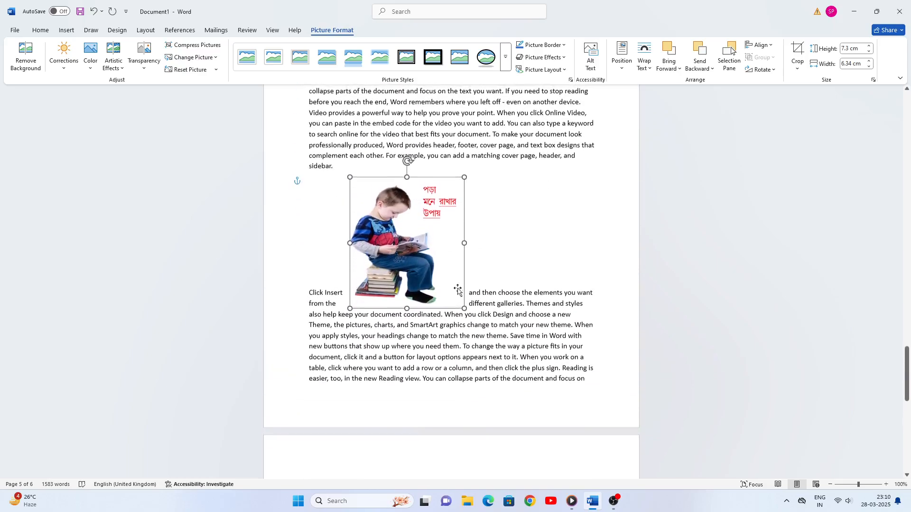
{"action": "scroll", "coordinate": [407, 243], "scroll_direction": "up", "scroll_amount": 1}
{"action": "left_click_drag", "start_coordinate": [407, 243], "coordinate": [426, 396]}
{"action": "left_click_drag", "start_coordinate": [422, 343], "coordinate": [427, 410]}
{"action": "scroll", "coordinate": [589, 317], "scroll_direction": "down", "scroll_amount": 2}
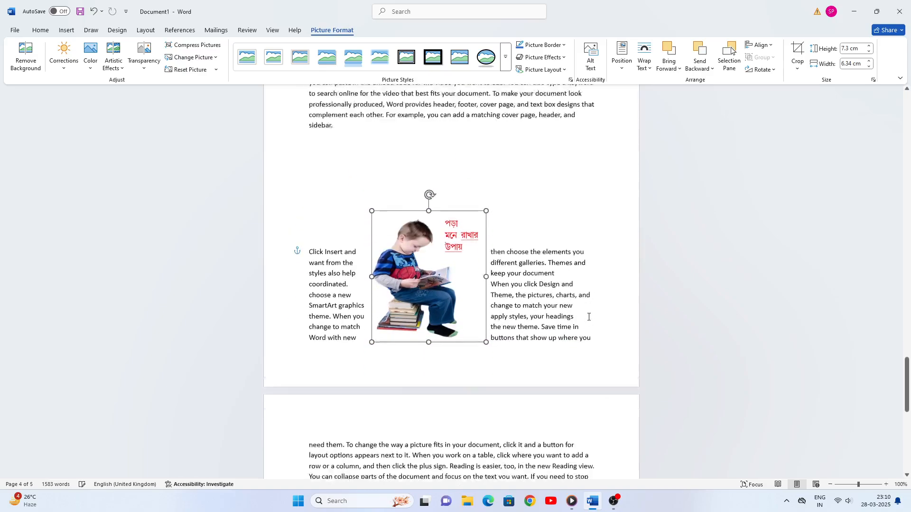
{"action": "scroll", "coordinate": [588, 315], "scroll_direction": "down", "scroll_amount": 5}
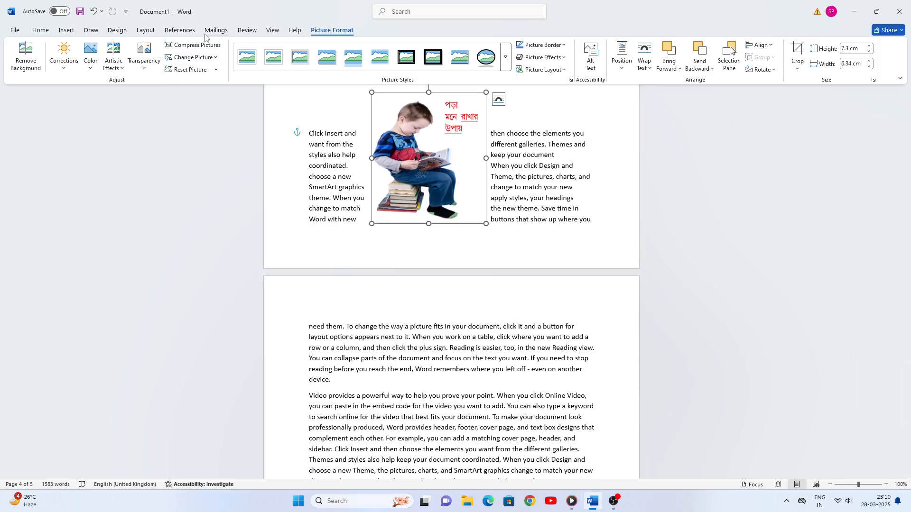
Add the caption "Figure 1sunjder jiban" below the seaside picture on page 2.
{"action": "left_click", "coordinate": [189, 32]}
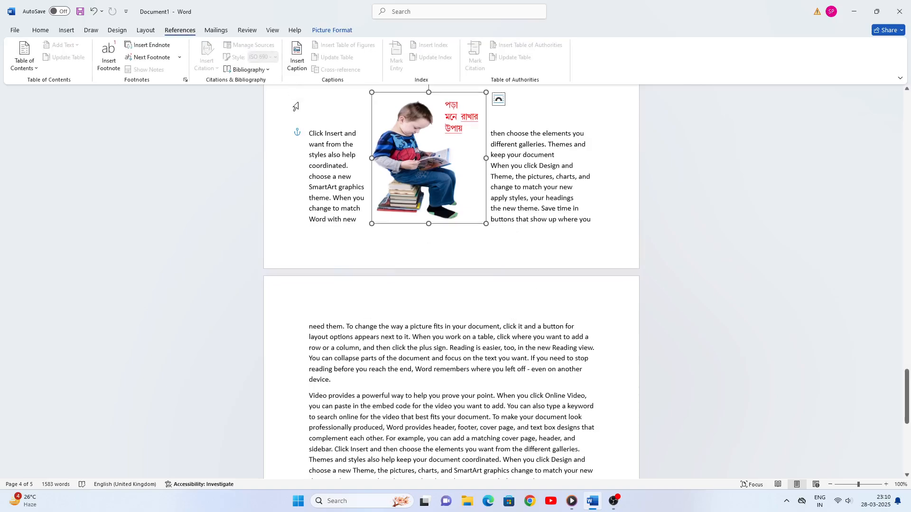
{"action": "scroll", "coordinate": [370, 147], "scroll_direction": "up", "scroll_amount": 15}
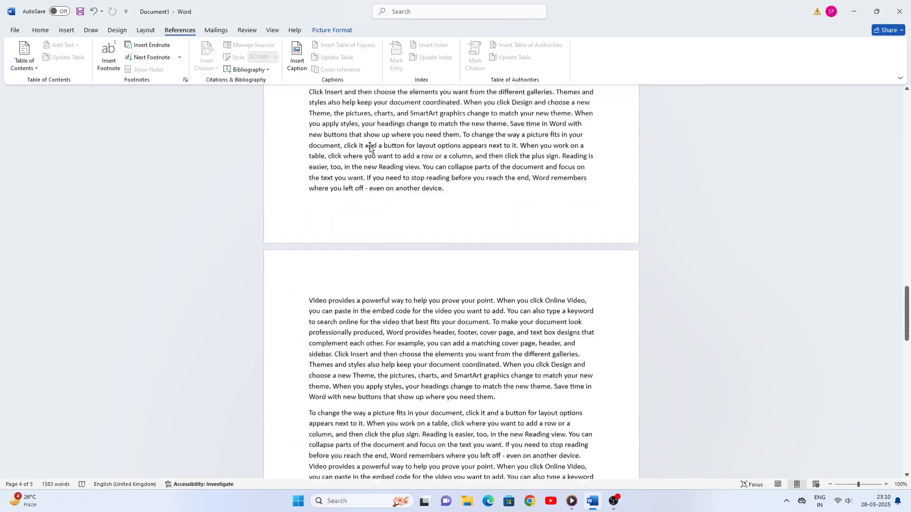
{"action": "scroll", "coordinate": [370, 147], "scroll_direction": "up", "scroll_amount": 8}
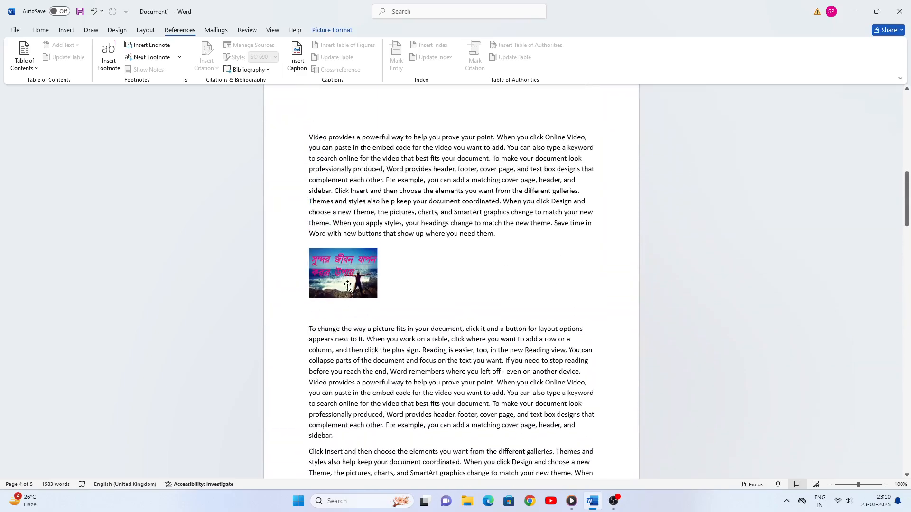
{"action": "left_click", "coordinate": [353, 273]}
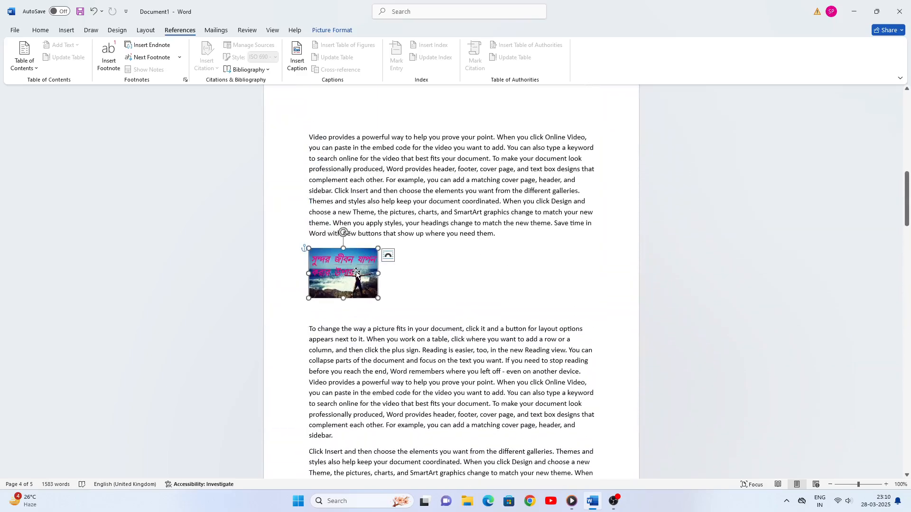
{"action": "left_click", "coordinate": [297, 65]}
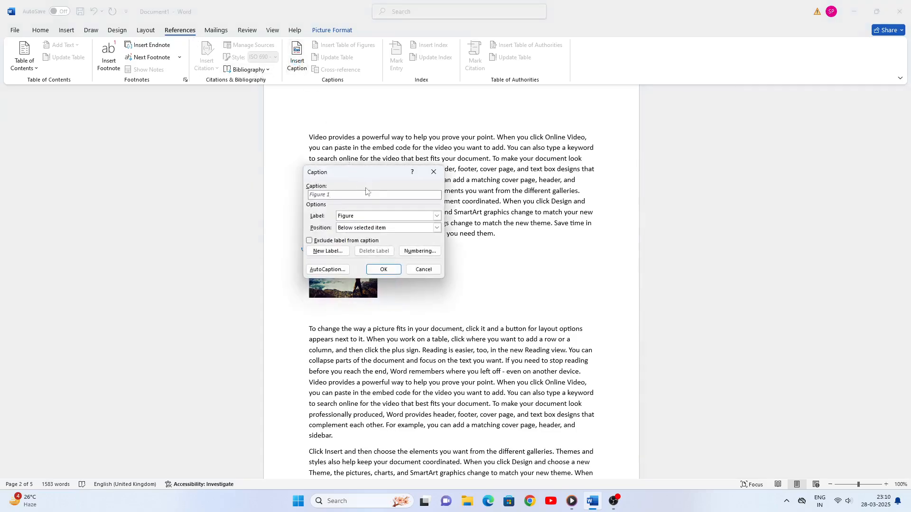
{"action": "left_click_drag", "start_coordinate": [368, 180], "coordinate": [476, 211]}
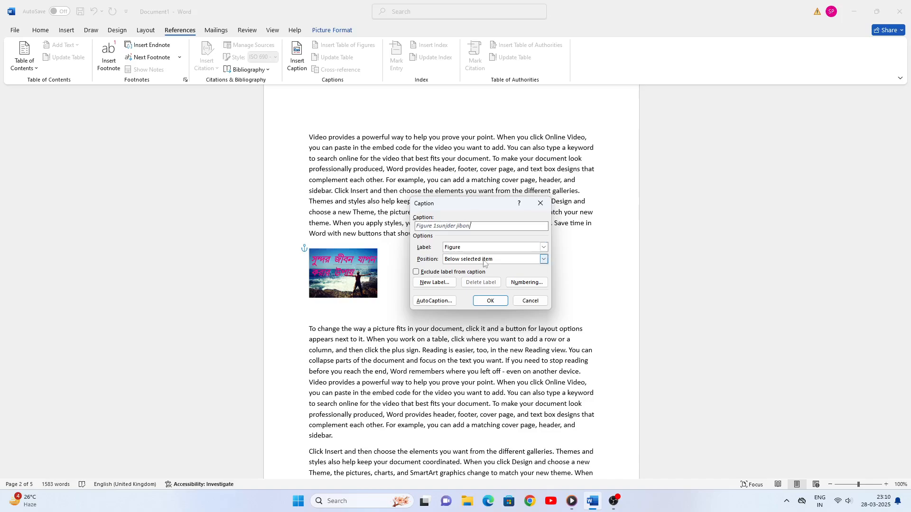
{"action": "left_click", "coordinate": [491, 301]}
Add the caption "Figure 2computer" below the computer picture on page 3.
{"action": "scroll", "coordinate": [494, 303], "scroll_direction": "down", "scroll_amount": 2}
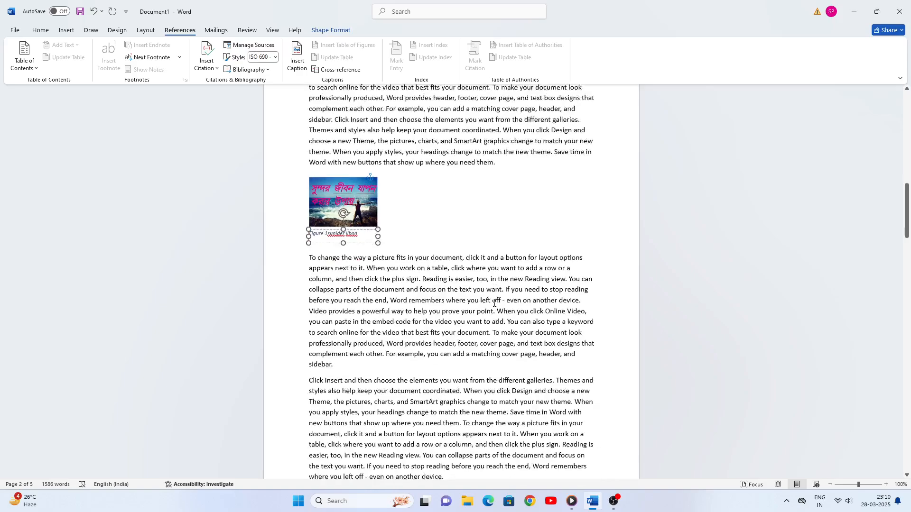
{"action": "scroll", "coordinate": [494, 304], "scroll_direction": "down", "scroll_amount": 6}
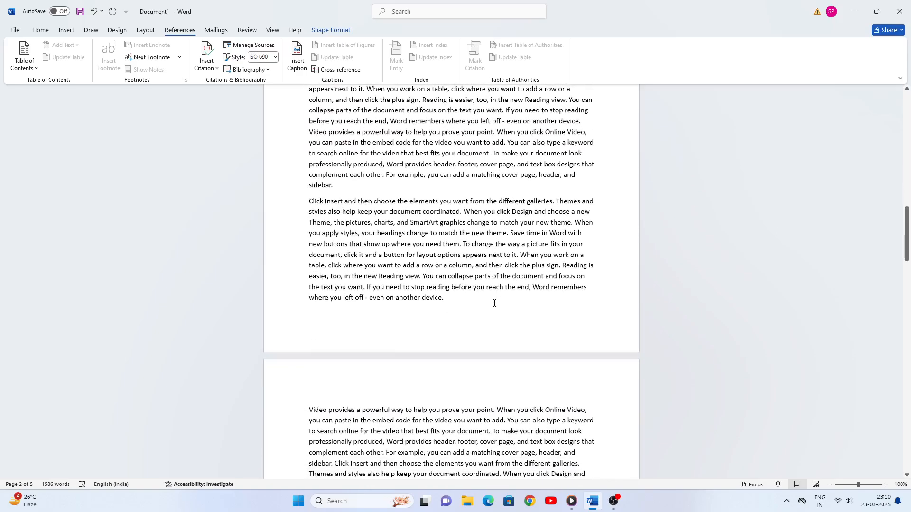
{"action": "scroll", "coordinate": [494, 303], "scroll_direction": "down", "scroll_amount": 10}
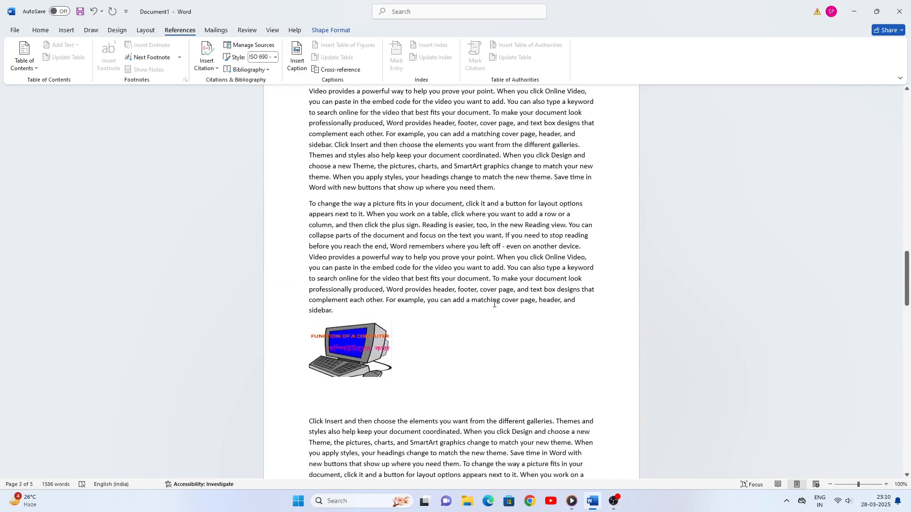
{"action": "left_click", "coordinate": [350, 350]}
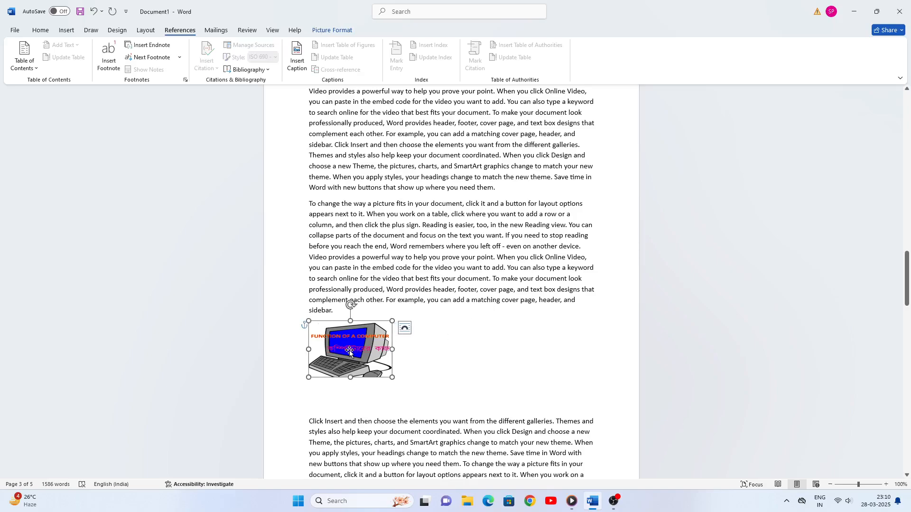
{"action": "left_click", "coordinate": [297, 58]}
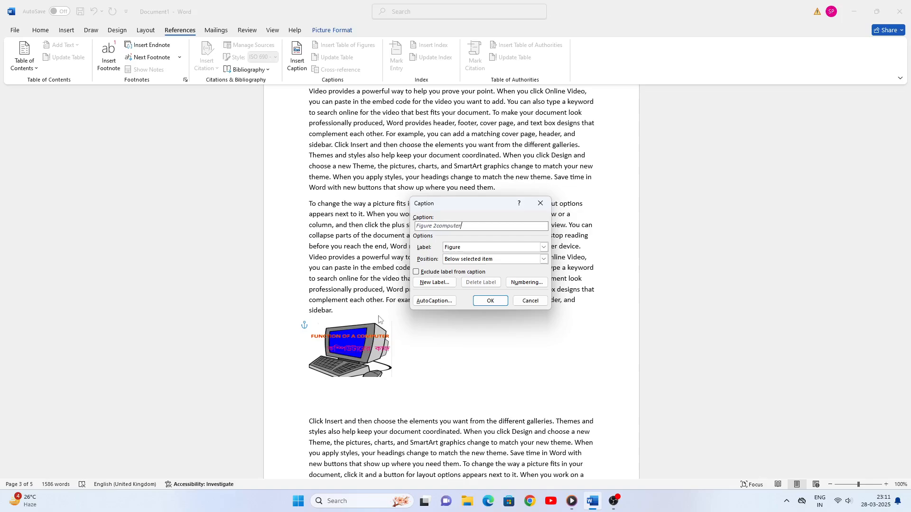
{"action": "left_click", "coordinate": [483, 301]}
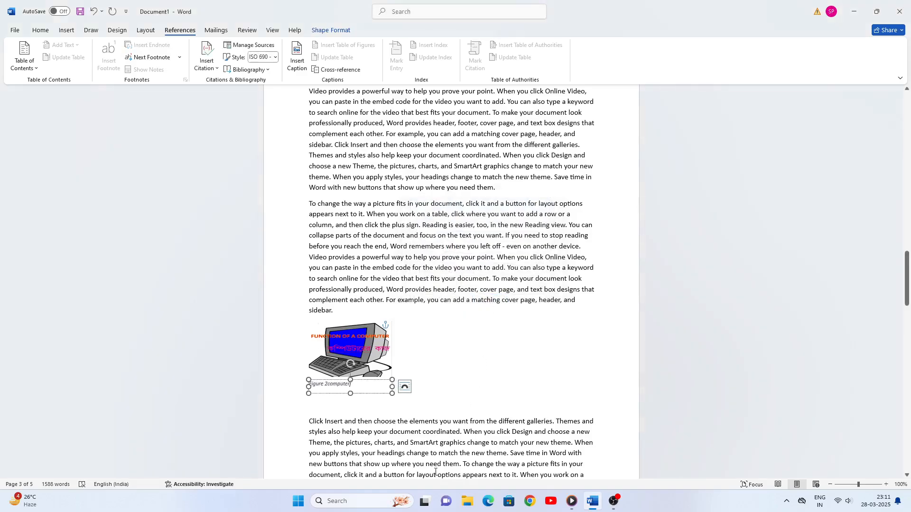
Move the reading-boy picture from page 4 to the start of page 5 and make it slightly smaller.
{"action": "scroll", "coordinate": [436, 472], "scroll_direction": "down", "scroll_amount": 15}
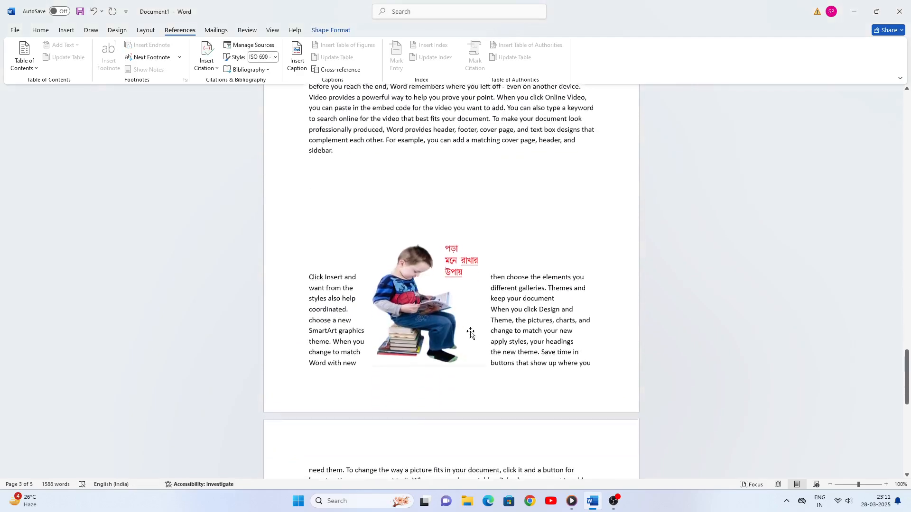
{"action": "left_click_drag", "start_coordinate": [433, 307], "coordinate": [410, 424]}
{"action": "scroll", "coordinate": [421, 423], "scroll_direction": "down", "scroll_amount": 8}
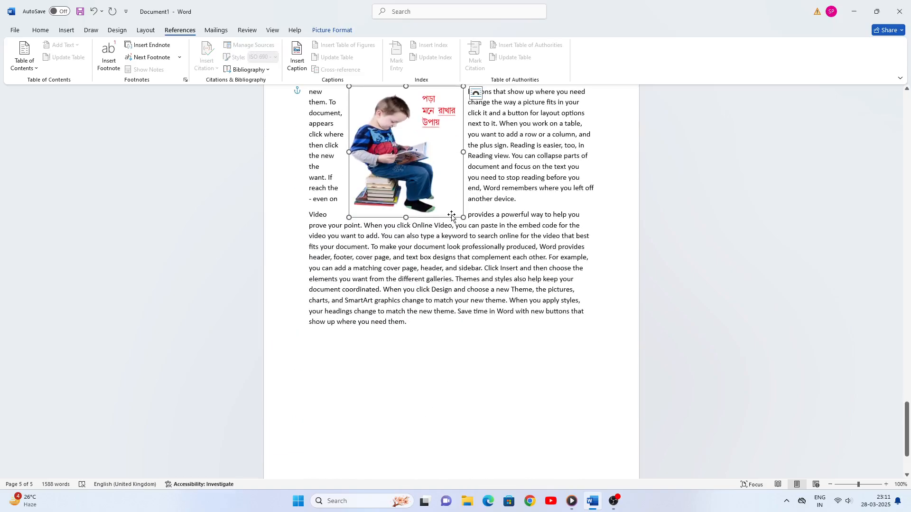
{"action": "left_click_drag", "start_coordinate": [463, 217], "coordinate": [443, 194]}
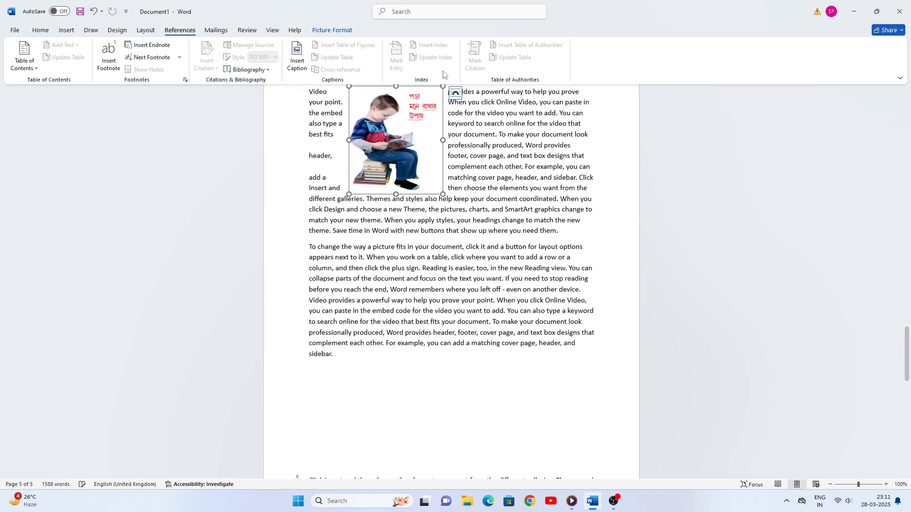
{"action": "scroll", "coordinate": [427, 142], "scroll_direction": "up", "scroll_amount": 3}
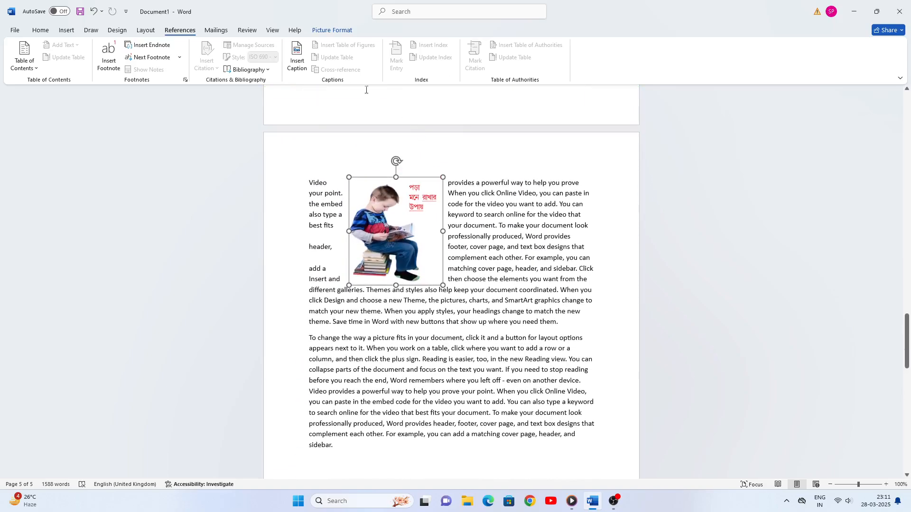
Add the caption "Figure 3book" below the reading-boy picture and check its placement on page 5.
{"action": "left_click", "coordinate": [296, 55]}
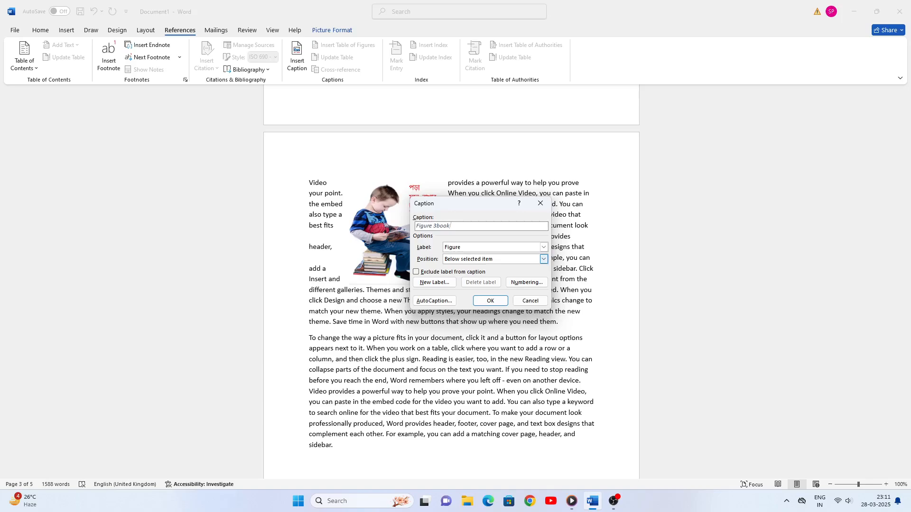
{"action": "type", "text": "book"}
{"action": "left_click", "coordinate": [491, 300]}
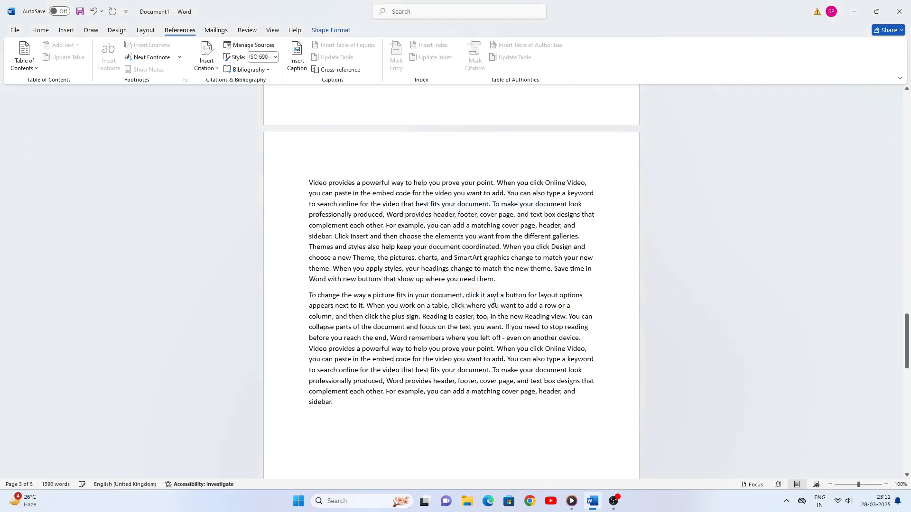
{"action": "scroll", "coordinate": [493, 301], "scroll_direction": "up", "scroll_amount": 7}
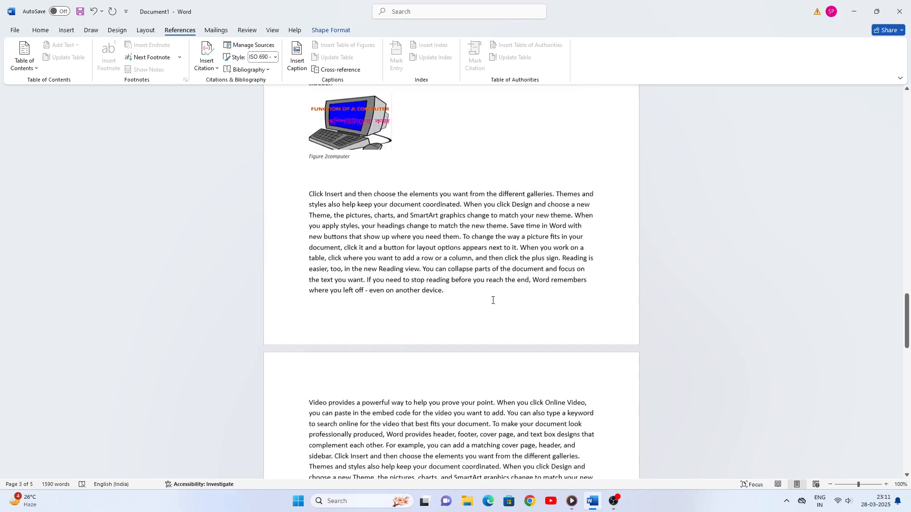
{"action": "scroll", "coordinate": [492, 300], "scroll_direction": "down", "scroll_amount": 15}
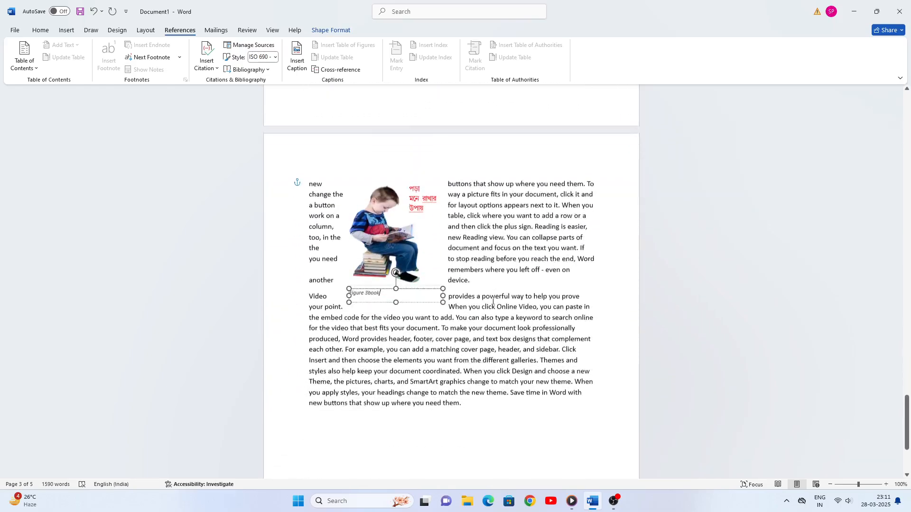
{"action": "scroll", "coordinate": [493, 300], "scroll_direction": "down", "scroll_amount": 3}
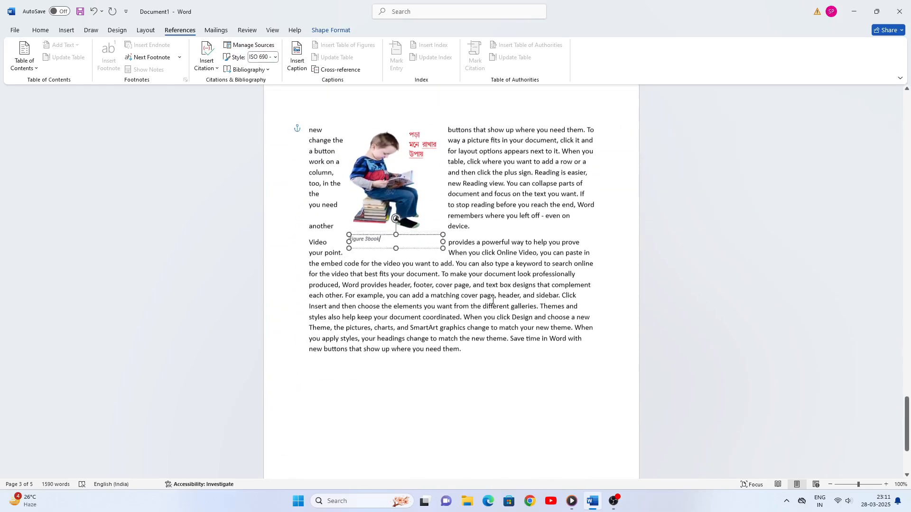
{"action": "left_click", "coordinate": [406, 143]}
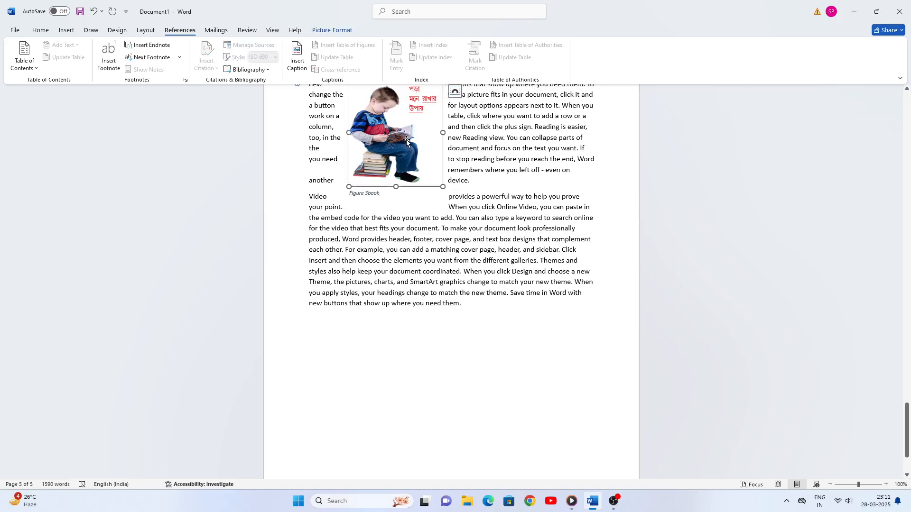
{"action": "left_click", "coordinate": [507, 332]}
Insert a table of figures for the Figure captions at the start of the blank page 1, keeping the default format.
{"action": "scroll", "coordinate": [510, 329], "scroll_direction": "up", "scroll_amount": 10}
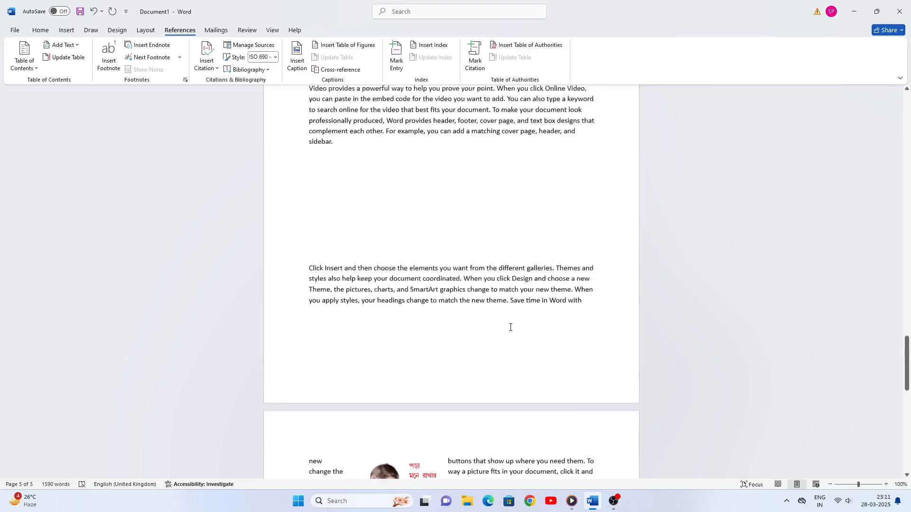
{"action": "scroll", "coordinate": [510, 328], "scroll_direction": "up", "scroll_amount": 15}
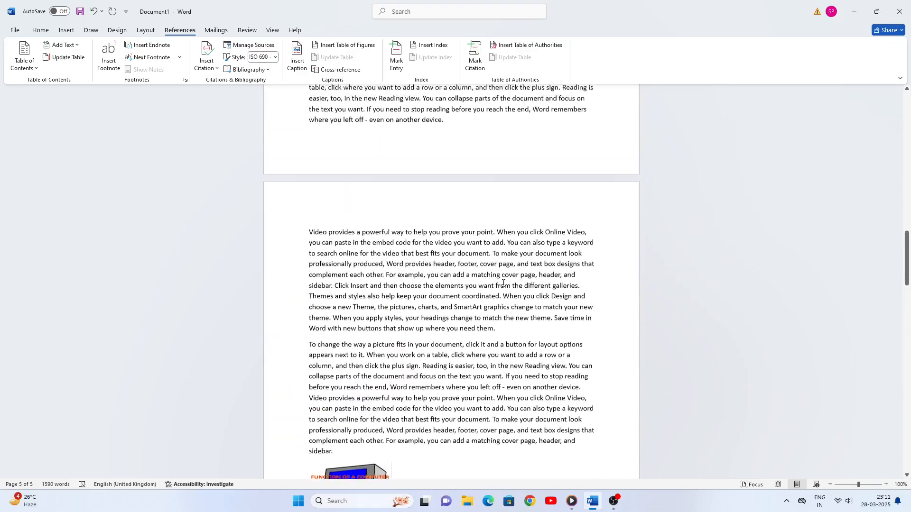
{"action": "scroll", "coordinate": [502, 284], "scroll_direction": "up", "scroll_amount": 20}
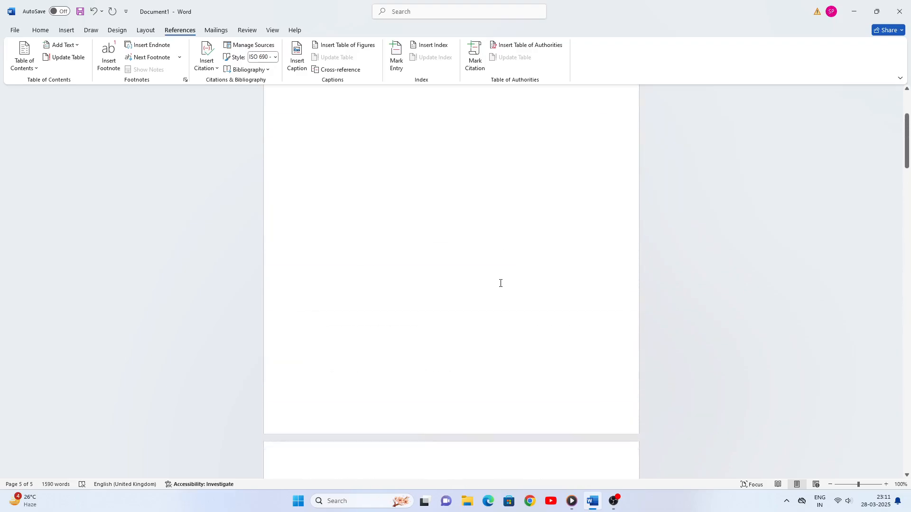
{"action": "scroll", "coordinate": [500, 283], "scroll_direction": "up", "scroll_amount": 5}
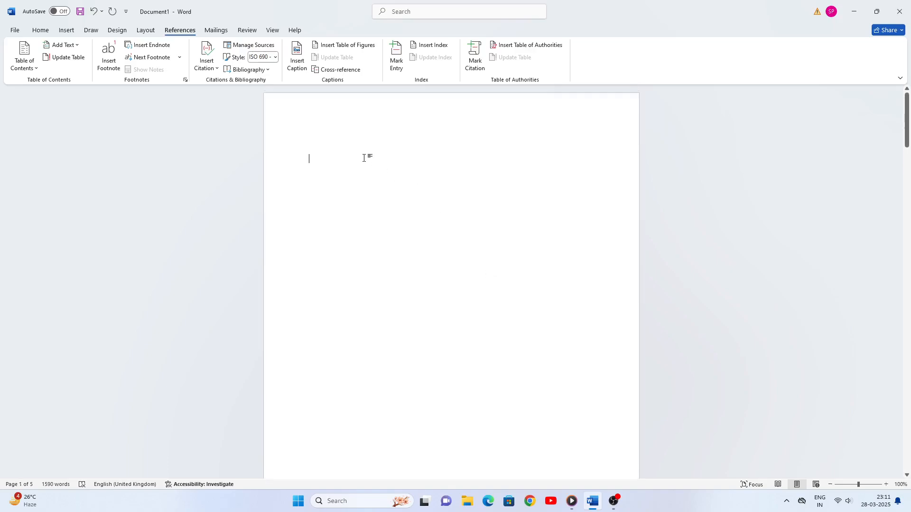
{"action": "left_click", "coordinate": [347, 47]}
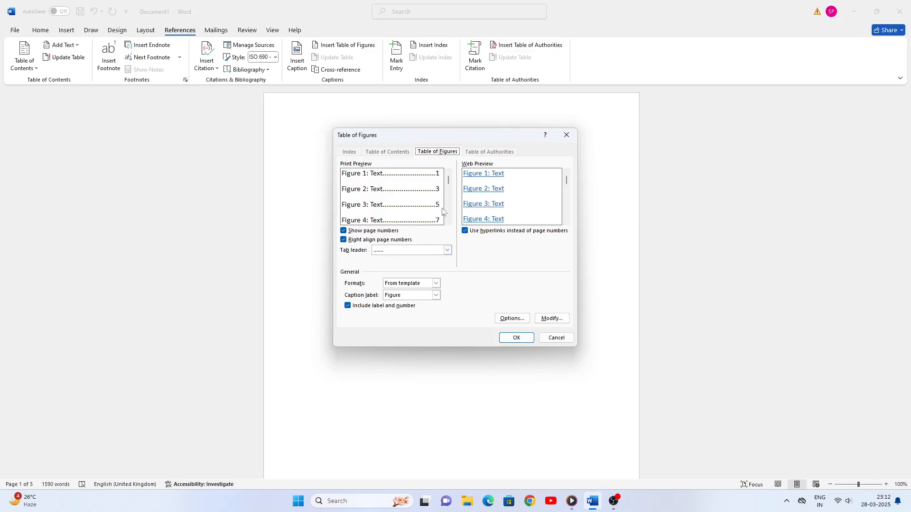
{"action": "left_click", "coordinate": [517, 337]}
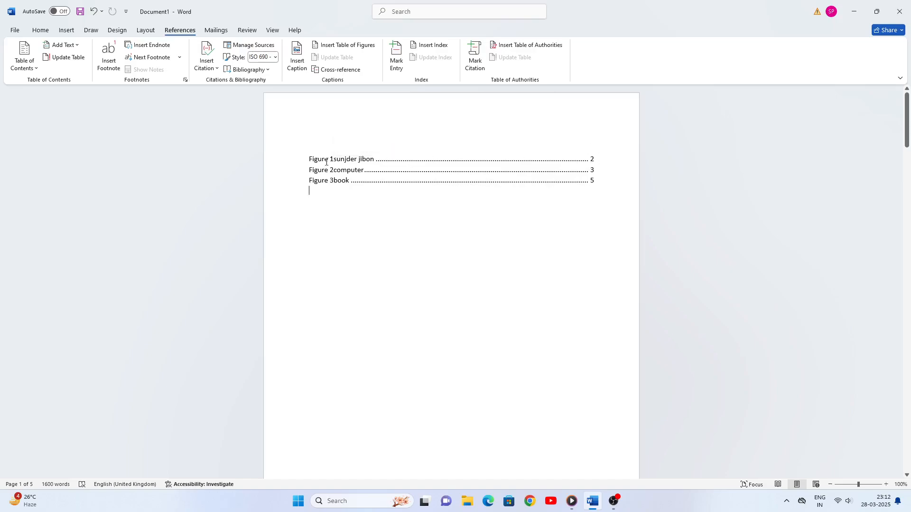
{"action": "left_click", "coordinate": [350, 198]}
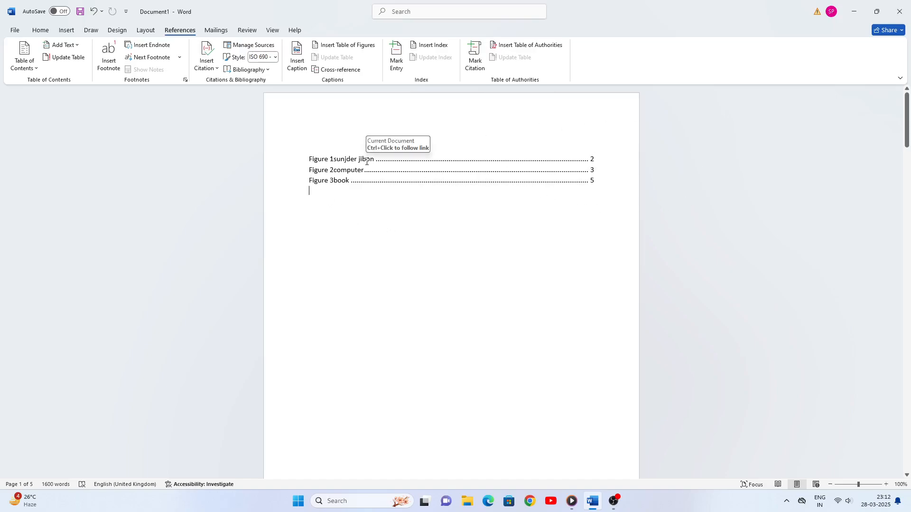
{"action": "scroll", "coordinate": [366, 162], "scroll_direction": "down", "scroll_amount": 15}
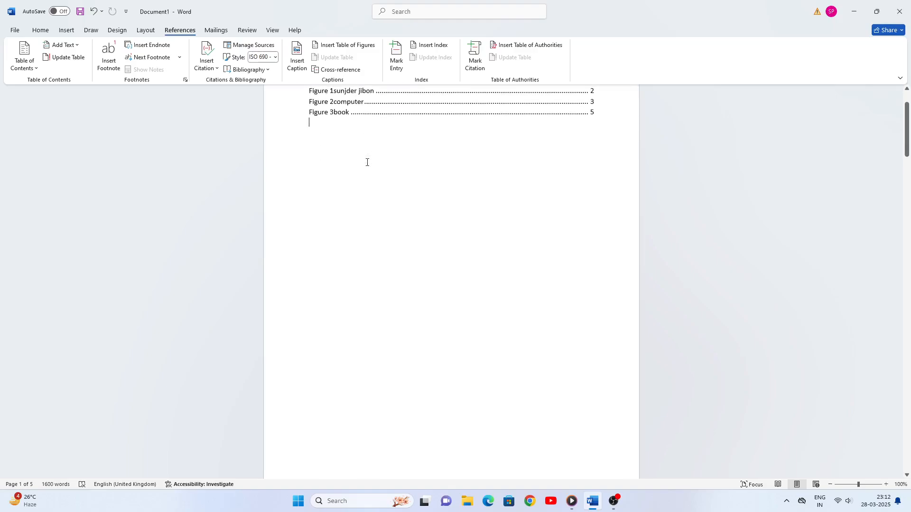
{"action": "scroll", "coordinate": [366, 171], "scroll_direction": "down", "scroll_amount": 15}
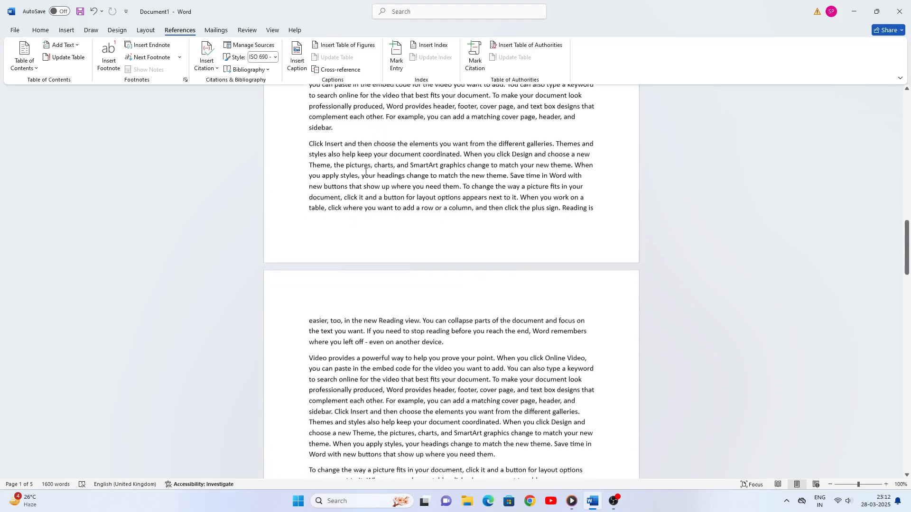
{"action": "scroll", "coordinate": [368, 185], "scroll_direction": "down", "scroll_amount": 15}
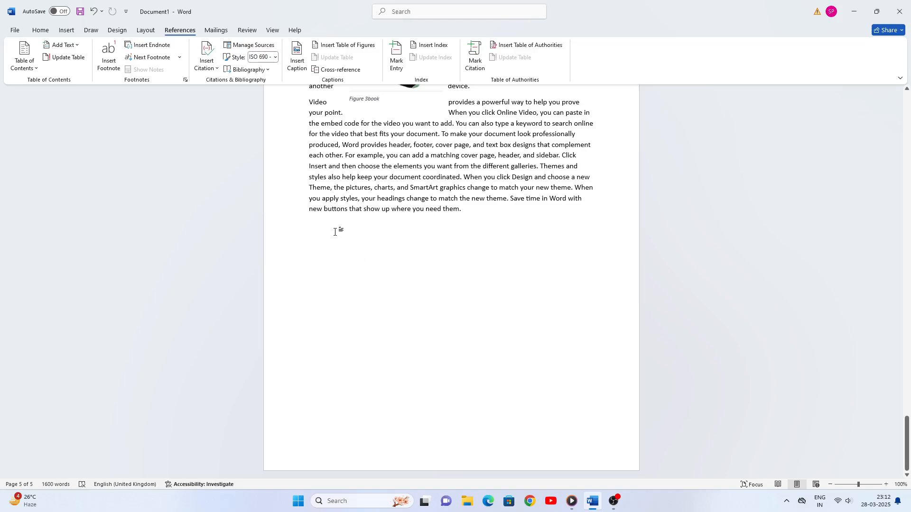
{"action": "left_click", "coordinate": [66, 31]}
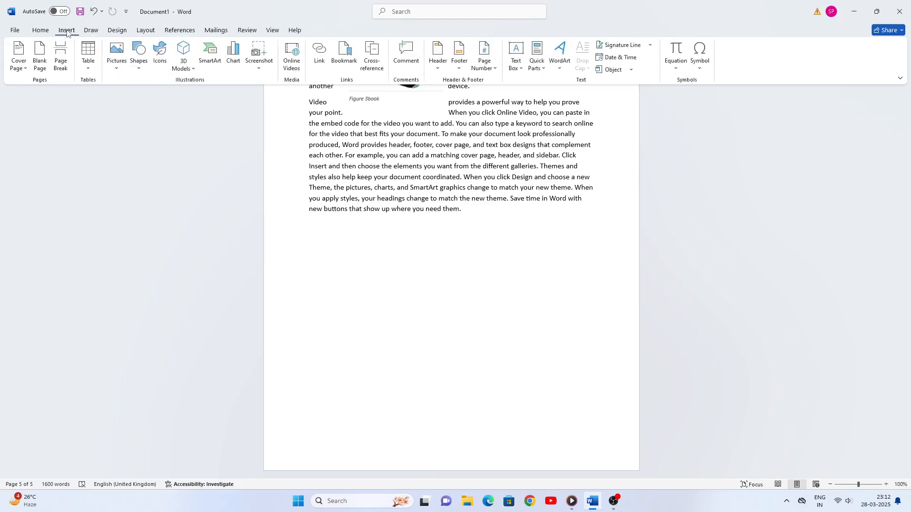
{"action": "left_click", "coordinate": [118, 74]}
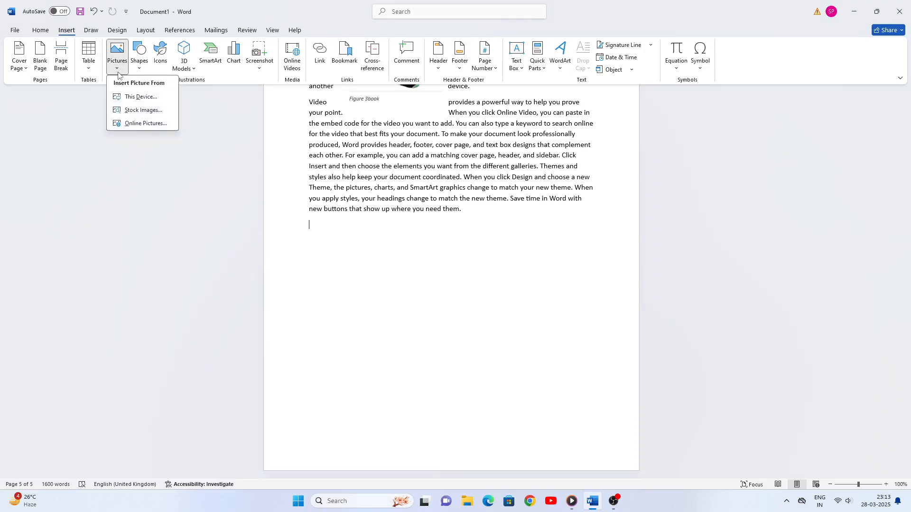
{"action": "left_click", "coordinate": [136, 97]}
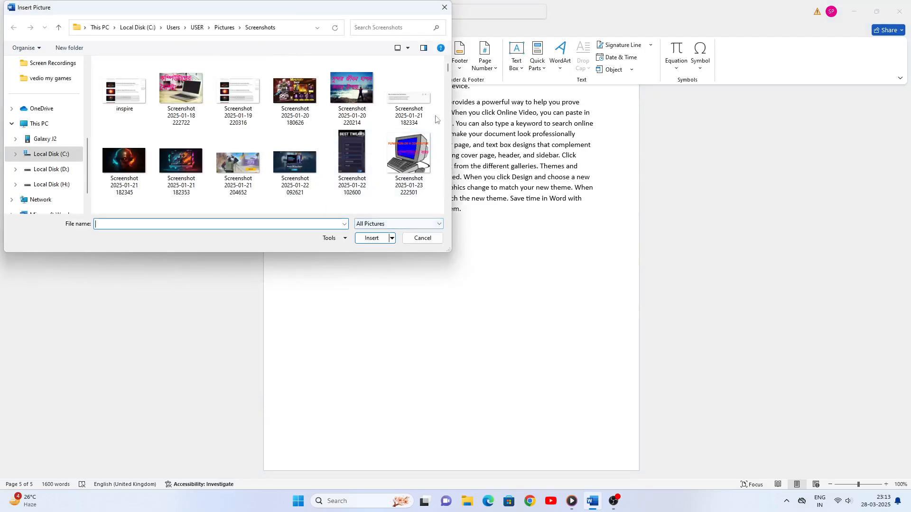
{"action": "left_click_drag", "start_coordinate": [448, 68], "coordinate": [447, 89]}
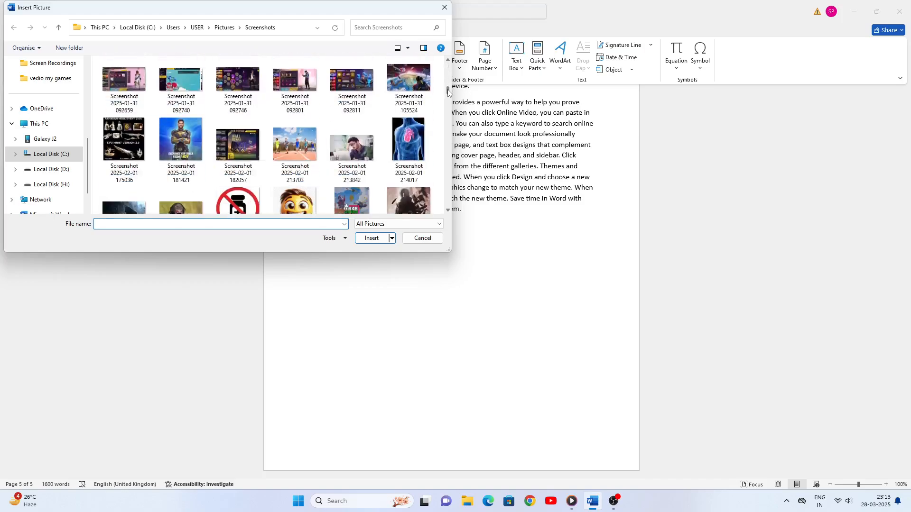
{"action": "left_click", "coordinate": [421, 143]}
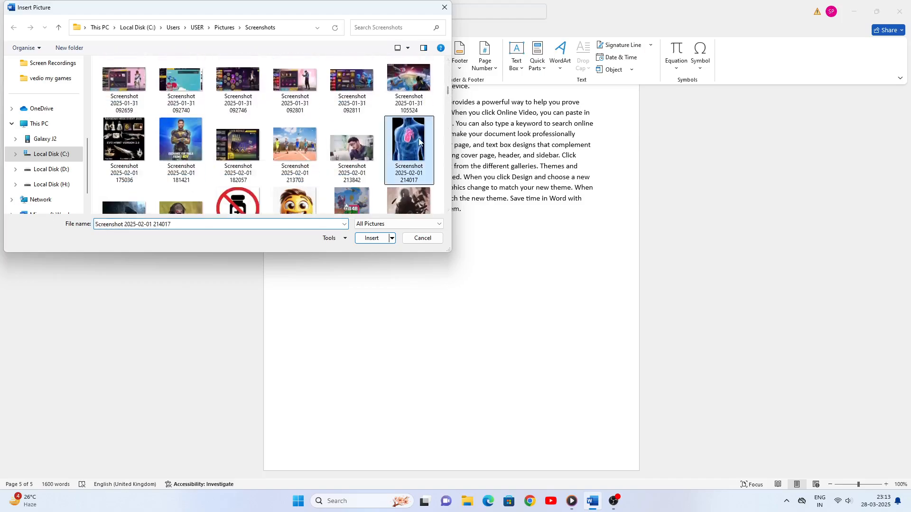
{"action": "left_click", "coordinate": [368, 239]}
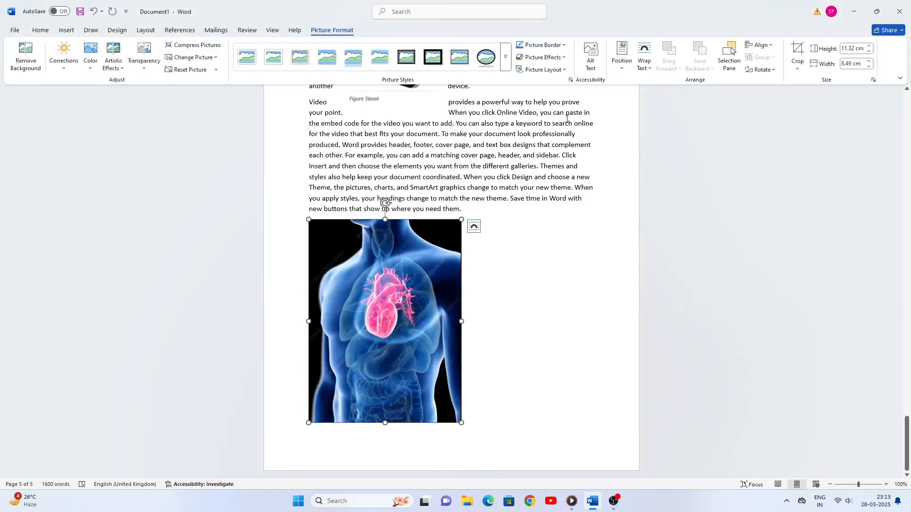
Set the heart picture's text wrapping to Through, shrink it to about 3.04 × 4.63 cm and place it just below the last paragraph.
{"action": "left_click", "coordinate": [649, 69]}
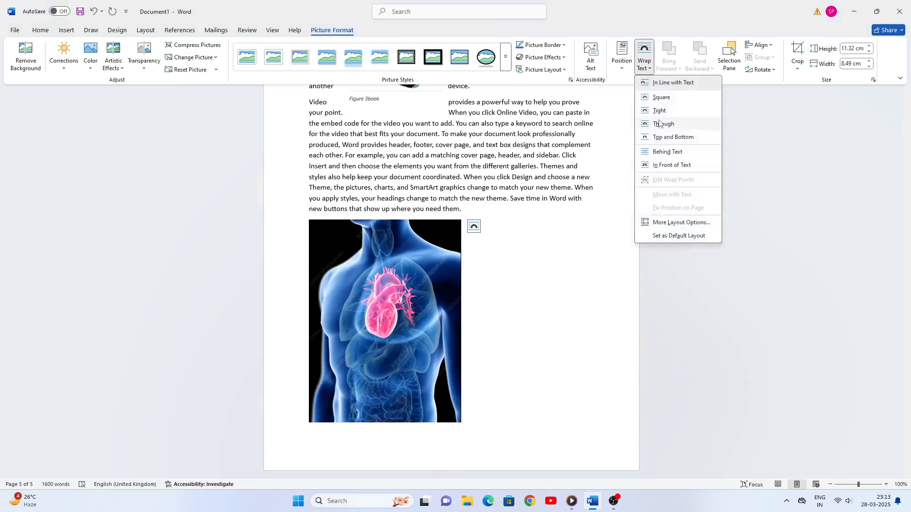
{"action": "left_click", "coordinate": [714, 124]}
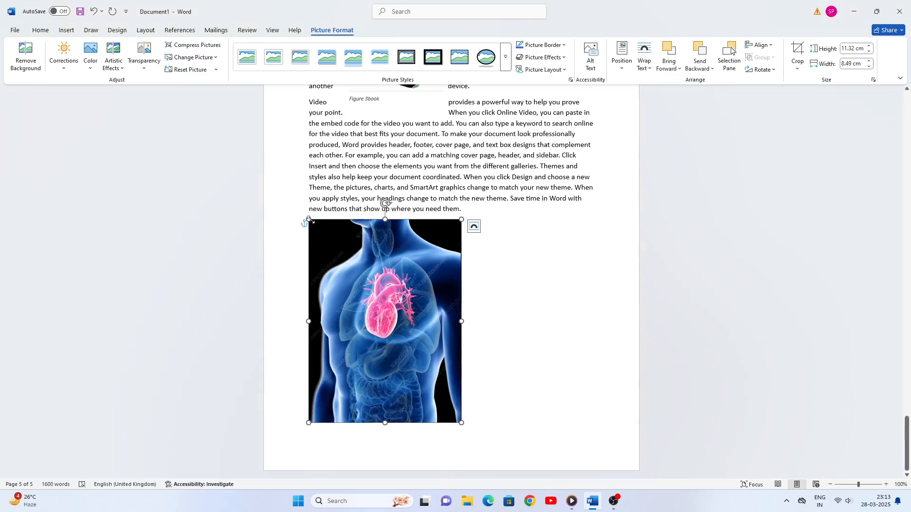
{"action": "left_click_drag", "start_coordinate": [309, 220], "coordinate": [358, 286]}
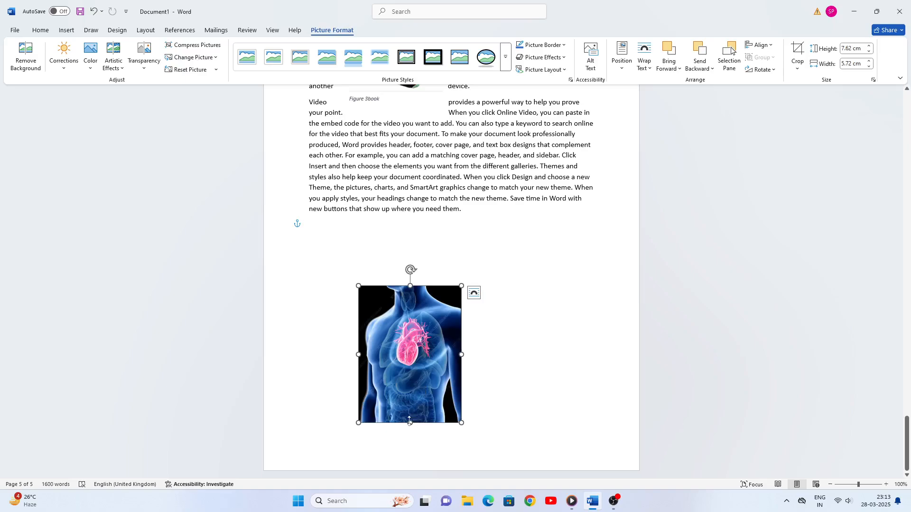
{"action": "left_click_drag", "start_coordinate": [410, 423], "coordinate": [404, 266]}
{"action": "left_click_drag", "start_coordinate": [363, 291], "coordinate": [363, 290]}
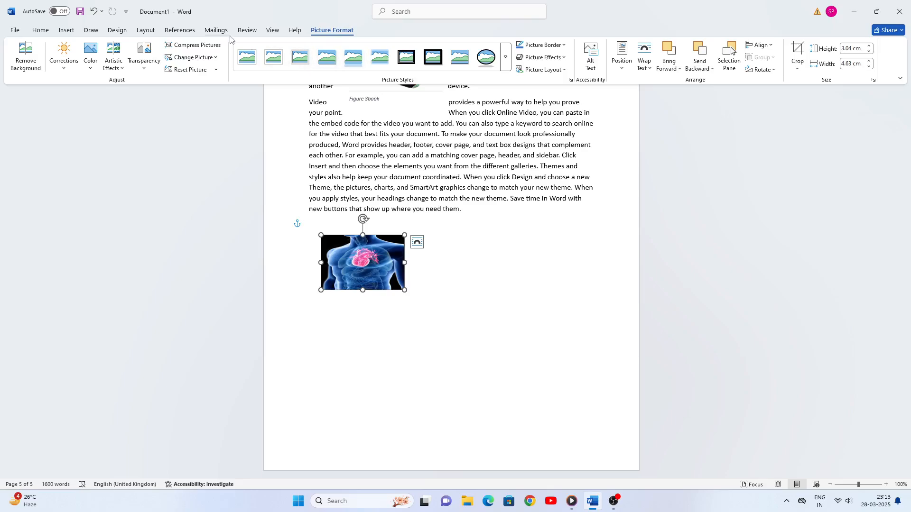
Add the caption "Figure 4hear" below the heart picture on page 5.
{"action": "left_click", "coordinate": [186, 31]}
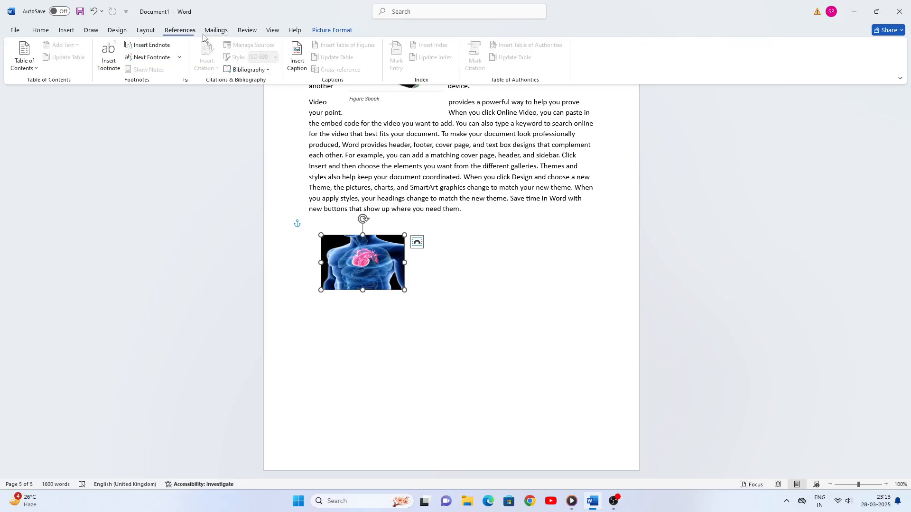
{"action": "left_click", "coordinate": [296, 54]}
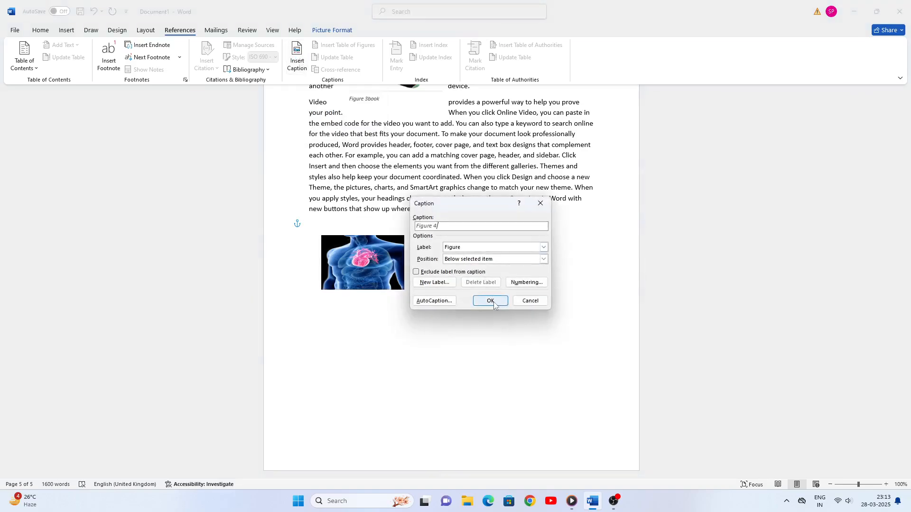
{"action": "type", "text": "hear"}
{"action": "left_click", "coordinate": [489, 304]}
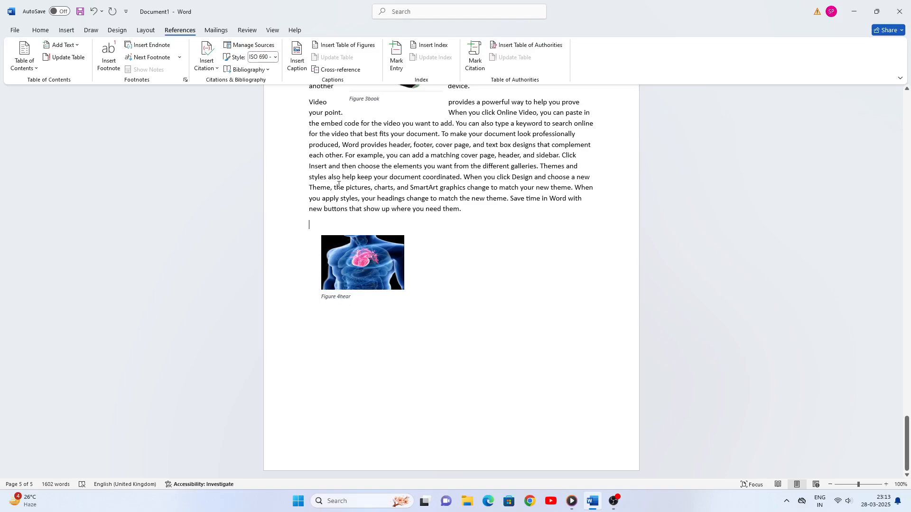
Update the entire table of figures on page 1 to include the heart picture's caption.
{"action": "scroll", "coordinate": [357, 119], "scroll_direction": "up", "scroll_amount": 3}
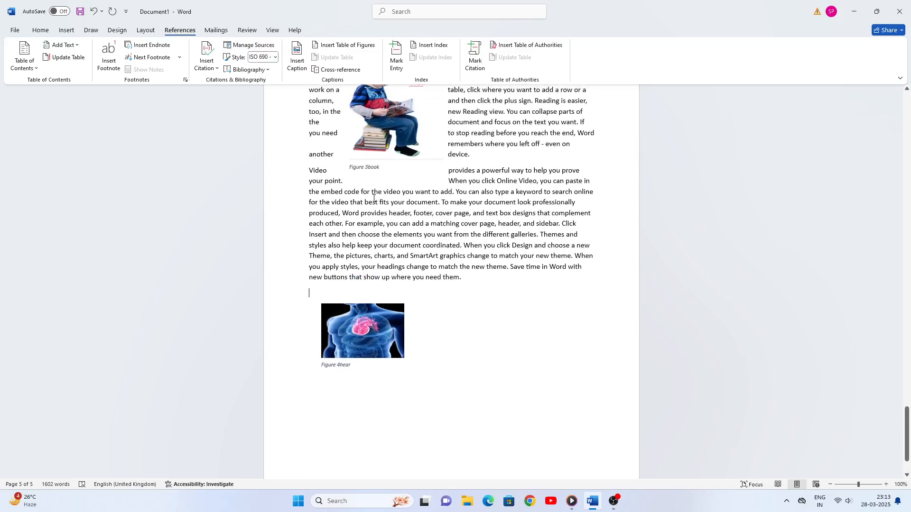
{"action": "scroll", "coordinate": [479, 323], "scroll_direction": "up", "scroll_amount": 15}
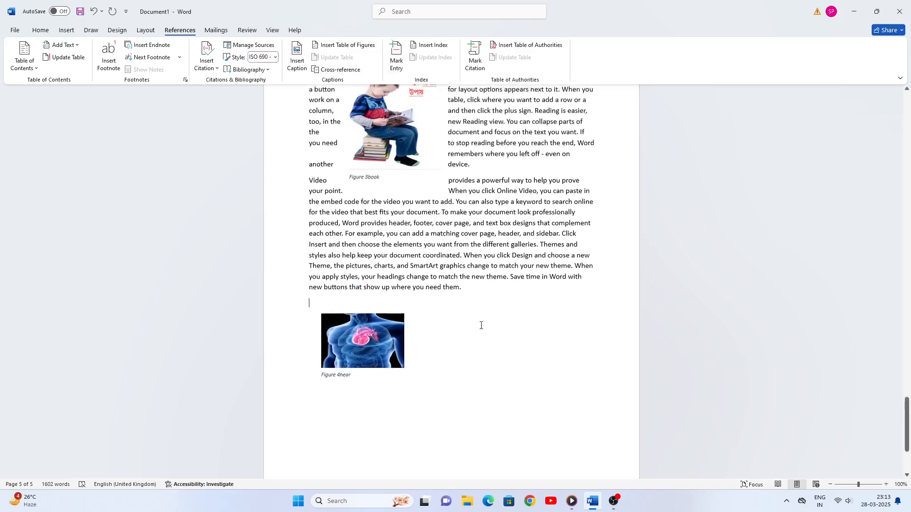
{"action": "scroll", "coordinate": [480, 320], "scroll_direction": "up", "scroll_amount": 20}
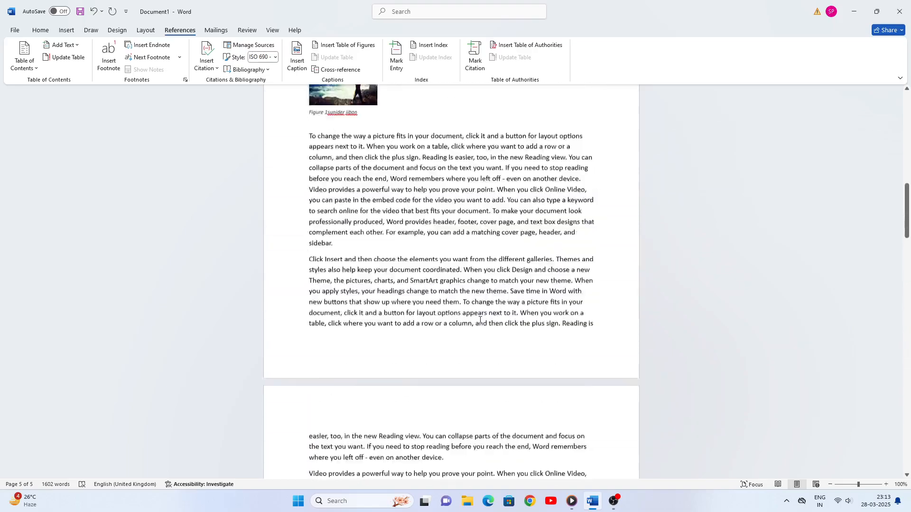
{"action": "scroll", "coordinate": [479, 321], "scroll_direction": "up", "scroll_amount": 1}
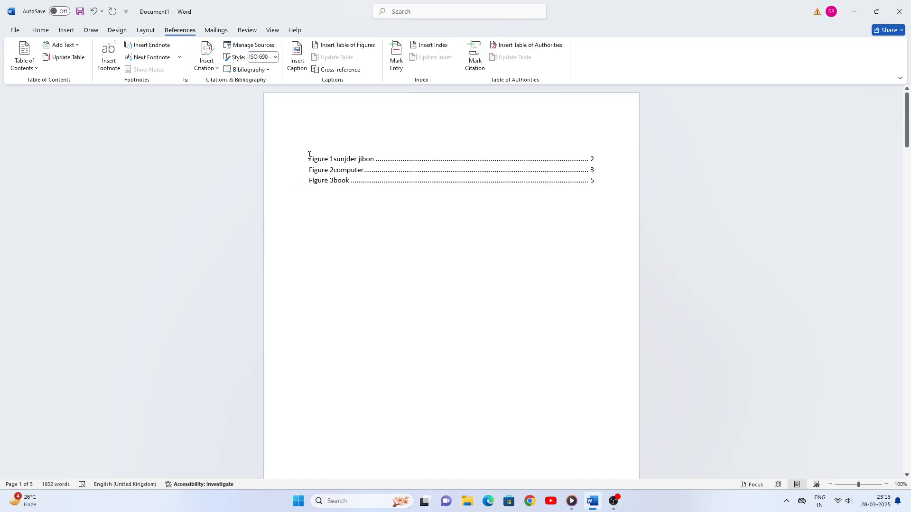
{"action": "mouse_move", "coordinate": [310, 156]}
{"action": "left_mouse_down"}
{"action": "mouse_move", "coordinate": [364, 175]}
{"action": "mouse_move", "coordinate": [405, 173]}
{"action": "left_mouse_up"}
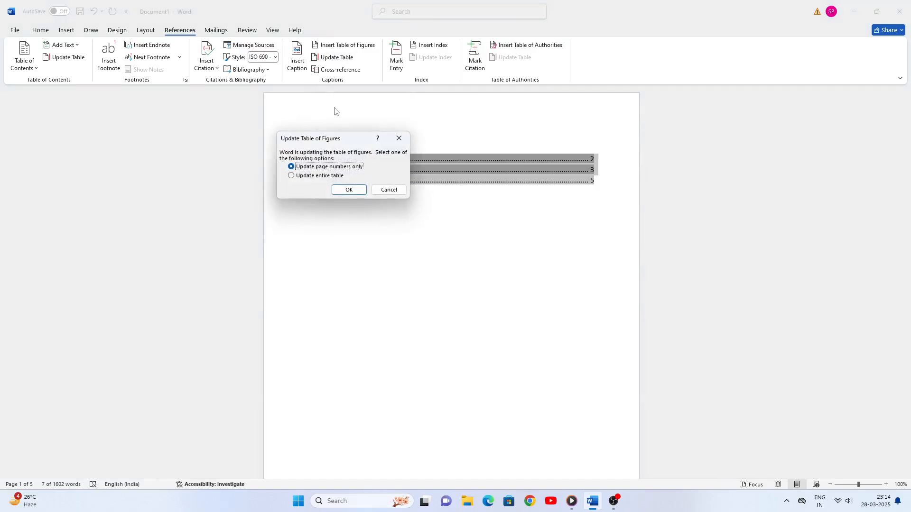
{"action": "left_click", "coordinate": [291, 177]}
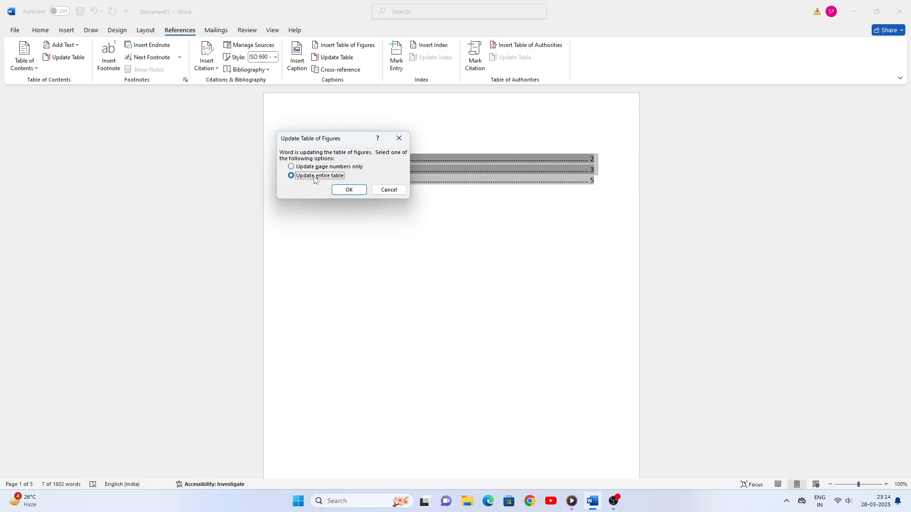
{"action": "left_click", "coordinate": [348, 189]}
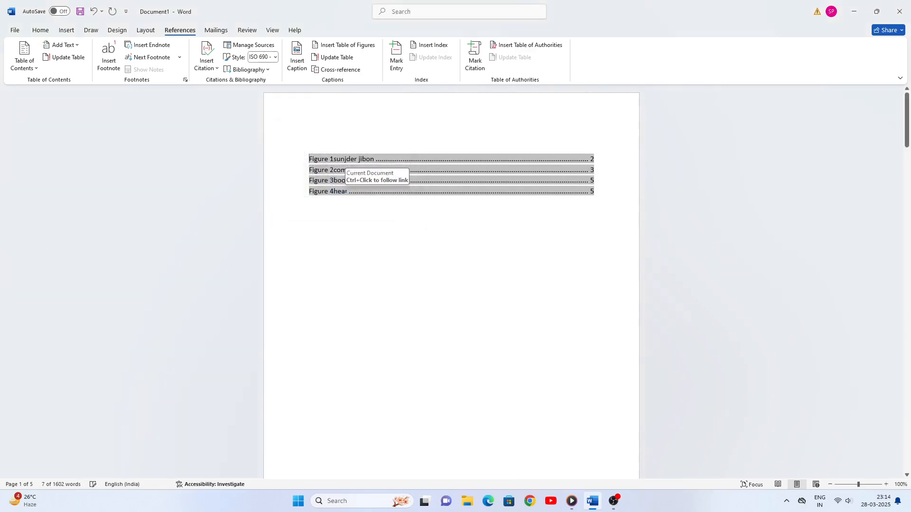
{"action": "left_click", "coordinate": [564, 221]}
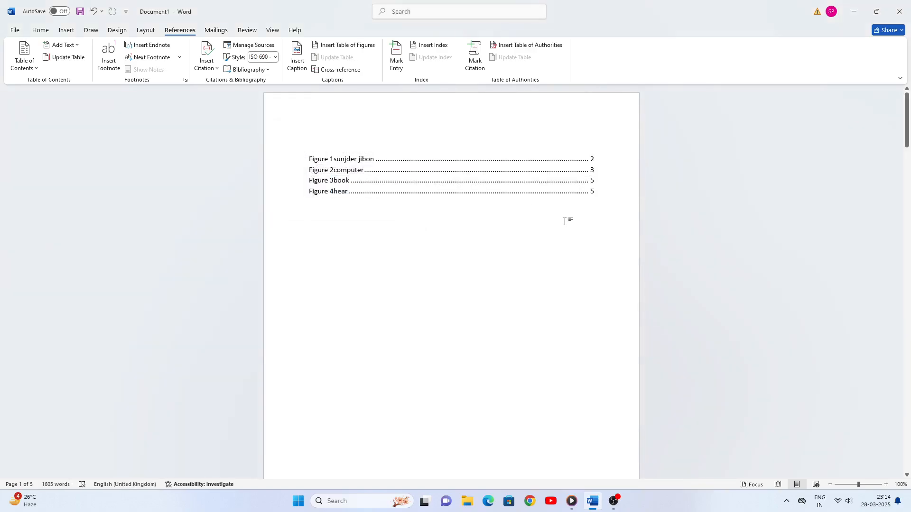
Add several blank lines below the table of figures on page 1.
{"action": "scroll", "coordinate": [564, 221], "scroll_direction": "down", "scroll_amount": 3}
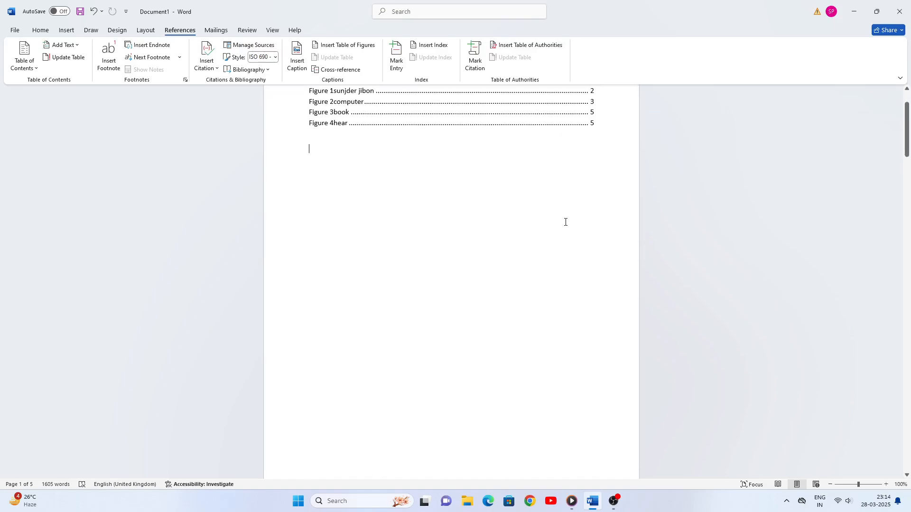
{"action": "scroll", "coordinate": [565, 221], "scroll_direction": "down", "scroll_amount": 2}
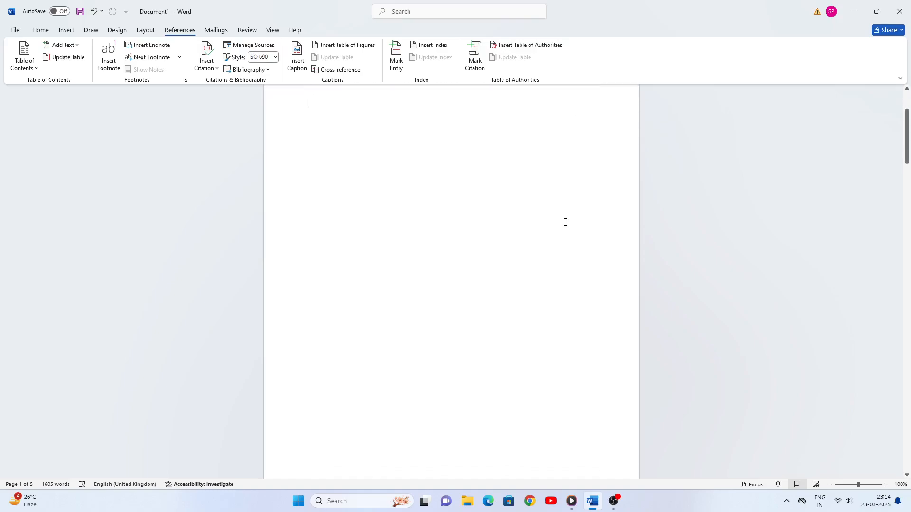
{"action": "scroll", "coordinate": [565, 221], "scroll_direction": "up", "scroll_amount": 5}
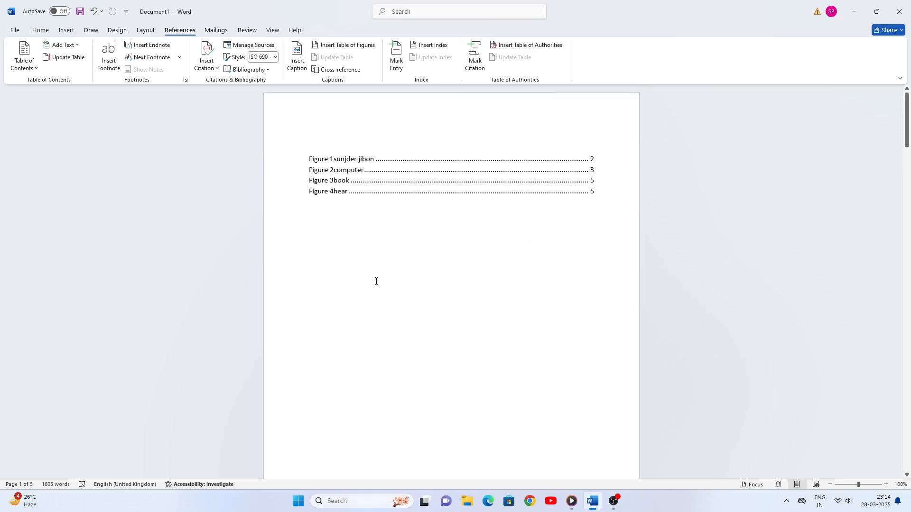
{"action": "key", "text": "Return"}
{"action": "key", "text": "Return"}
{"action": "key", "text": "Return"}
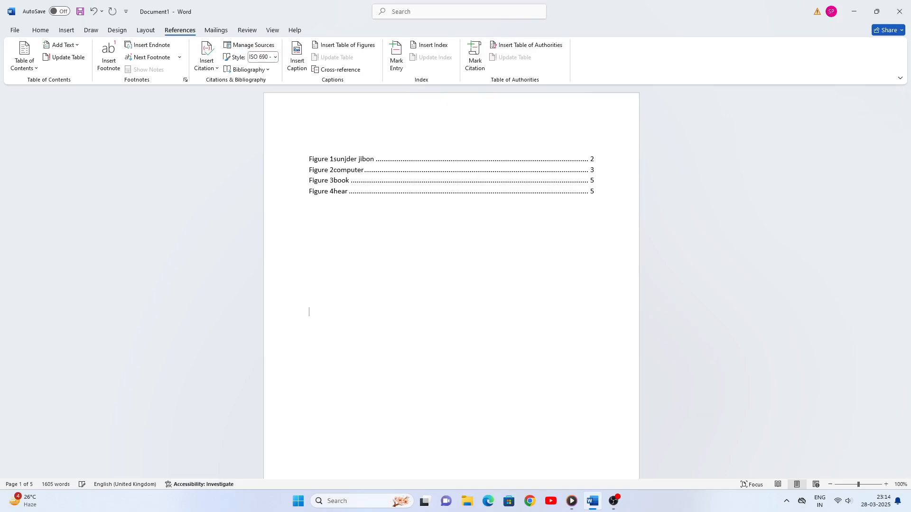
Insert a hyperlinked cross-reference to the entire "Figure 1sunjder jibon" caption on the blank line below the table of figures on page 1.
{"action": "left_click", "coordinate": [342, 71]}
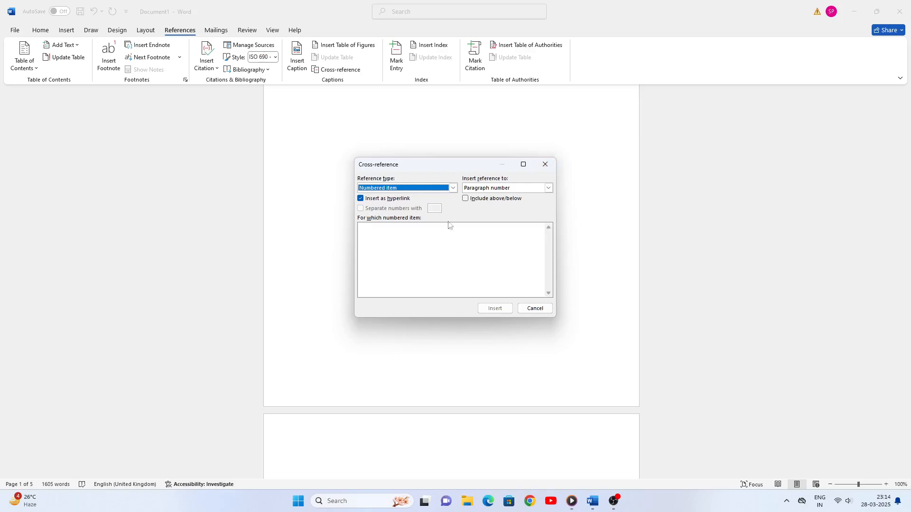
{"action": "left_click", "coordinate": [454, 189]}
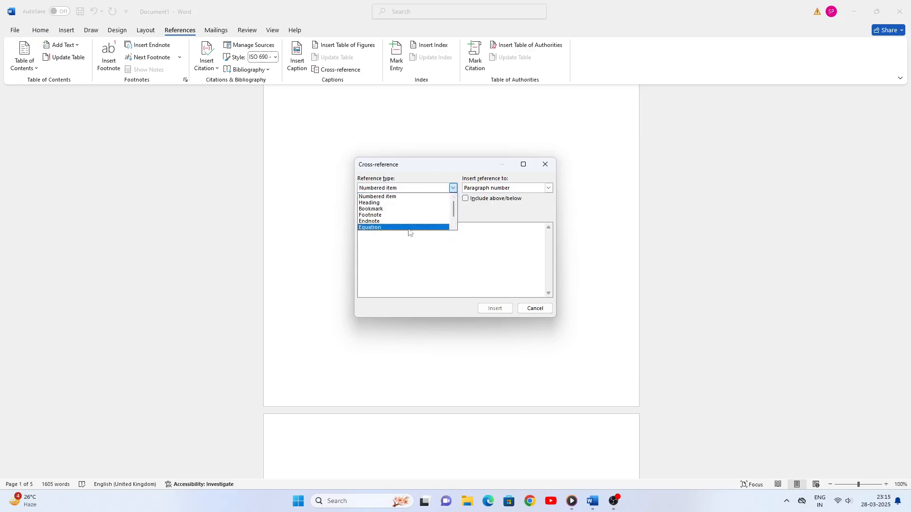
{"action": "left_click_drag", "start_coordinate": [454, 212], "coordinate": [454, 218]}
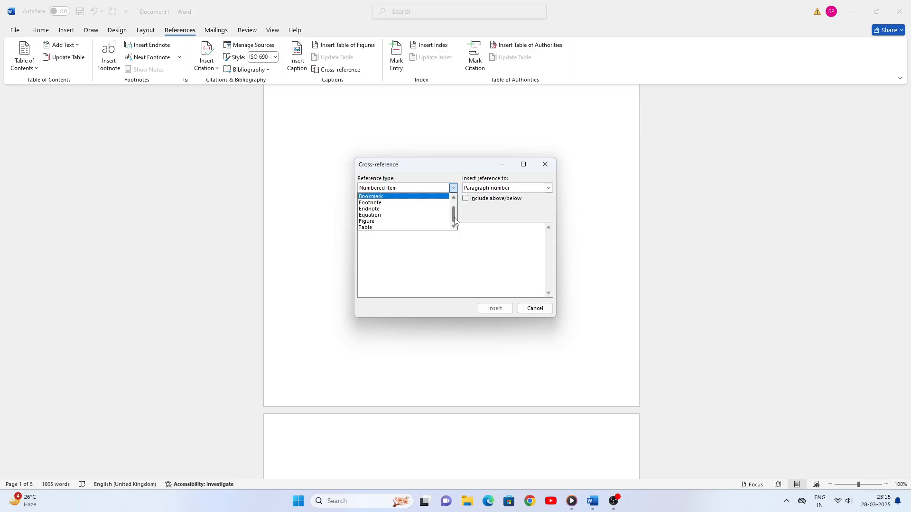
{"action": "left_click", "coordinate": [374, 222]}
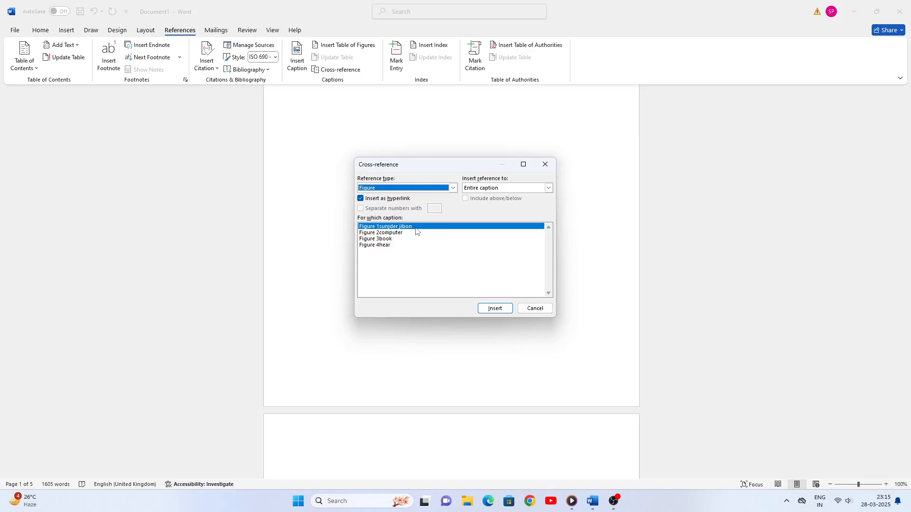
{"action": "left_click", "coordinate": [497, 313]}
Add cross-references to the entire "Figure 2computer", "Figure 3book" and "Figure 4hear" captions directly after the Figure 1 reference.
{"action": "left_click", "coordinate": [390, 234]}
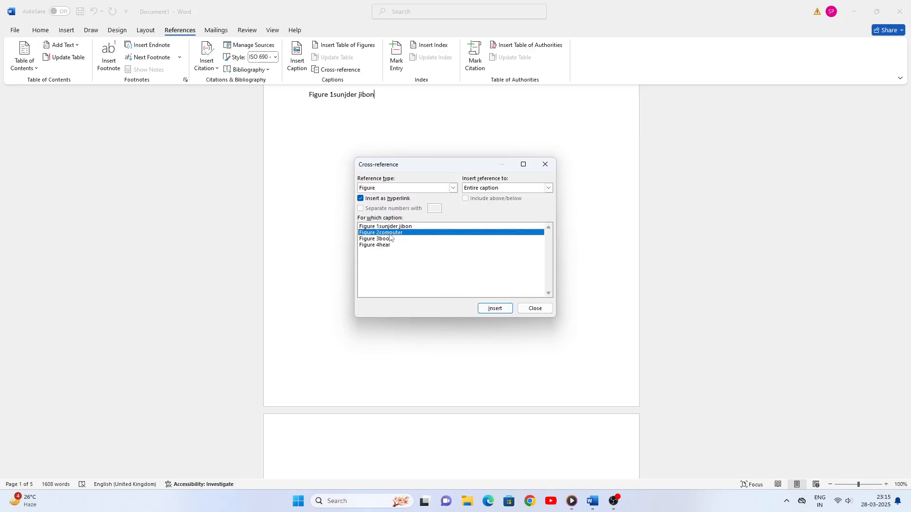
{"action": "left_click", "coordinate": [495, 308]}
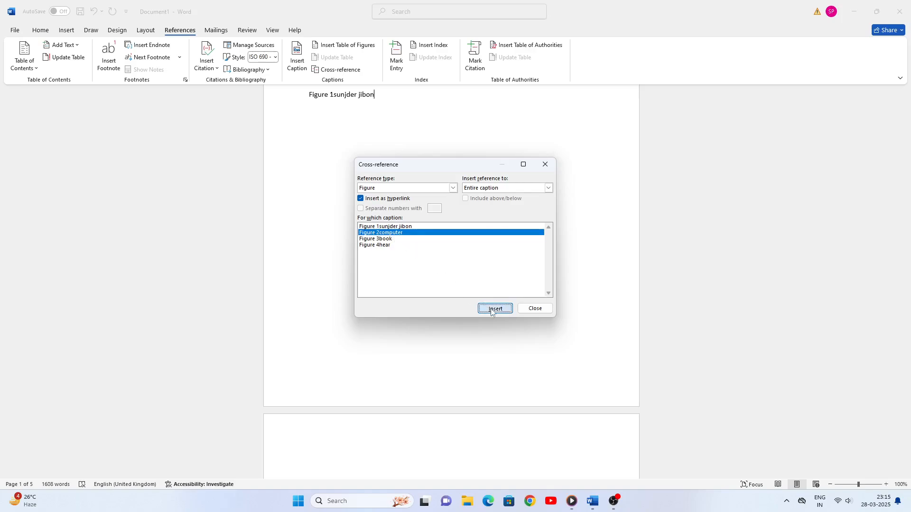
{"action": "left_click", "coordinate": [375, 239]}
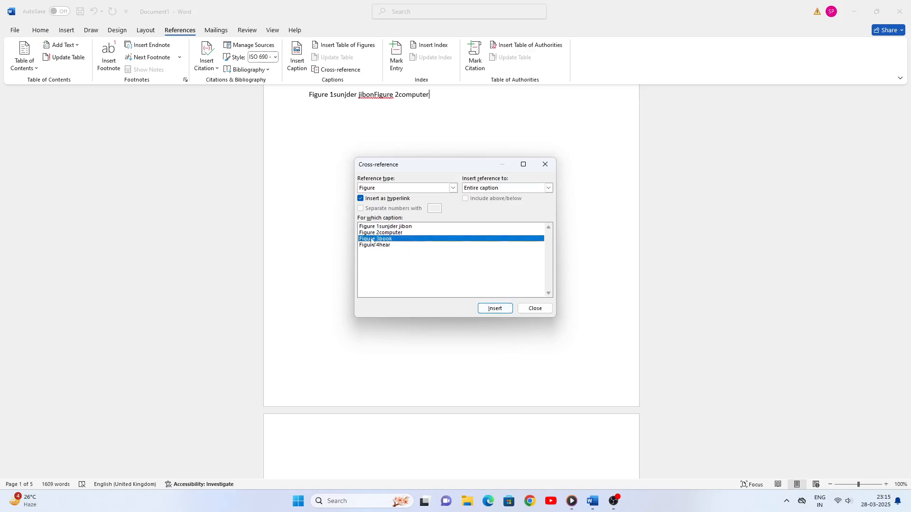
{"action": "left_click", "coordinate": [490, 309]}
{"action": "left_click", "coordinate": [364, 245]}
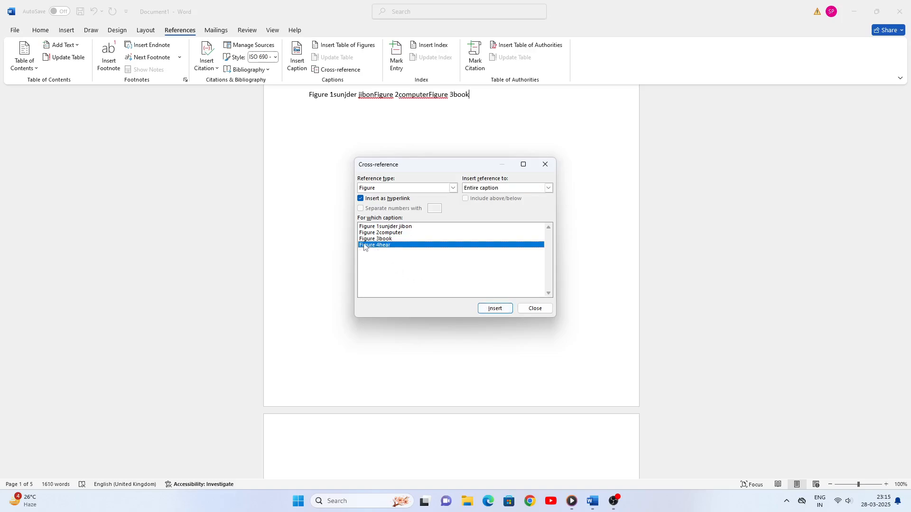
{"action": "left_click", "coordinate": [494, 309]}
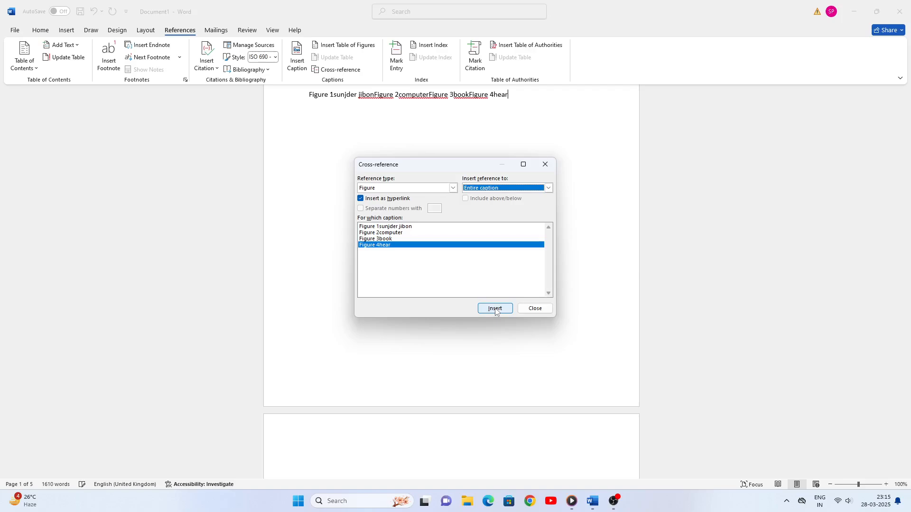
{"action": "left_click", "coordinate": [535, 308]}
Follow the Figure 1 cross-reference to its caption on page 2, and undo the insertion of the Figure 4 cross-reference.
{"action": "scroll", "coordinate": [441, 246], "scroll_direction": "up", "scroll_amount": 3}
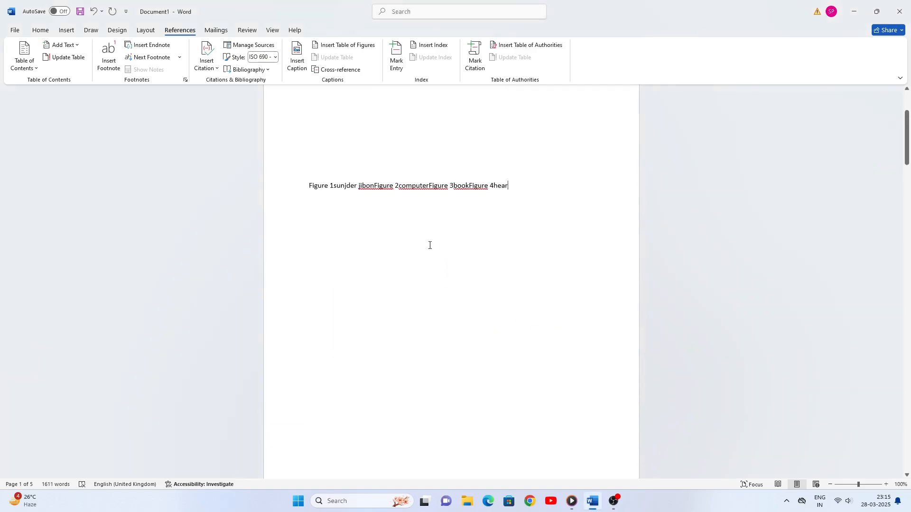
{"action": "left_click", "coordinate": [358, 185]}
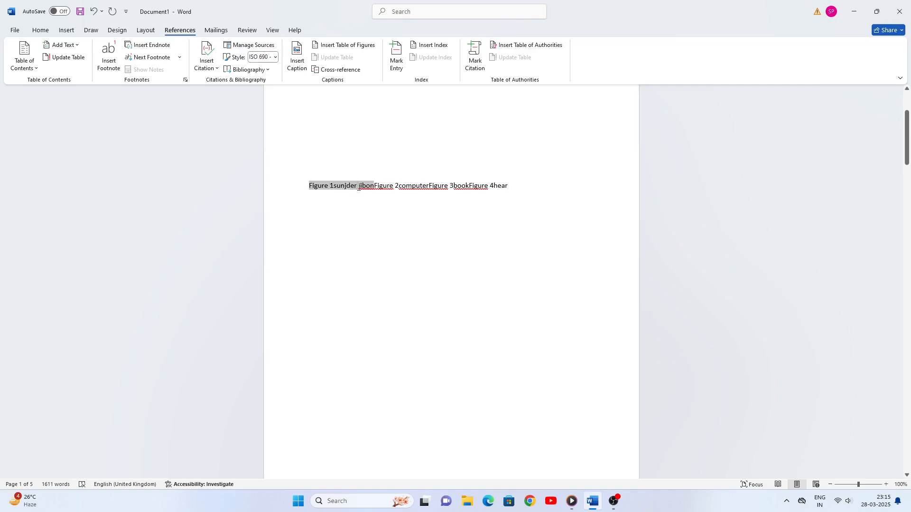
{"action": "left_click", "coordinate": [367, 227], "text": "ctrl"}
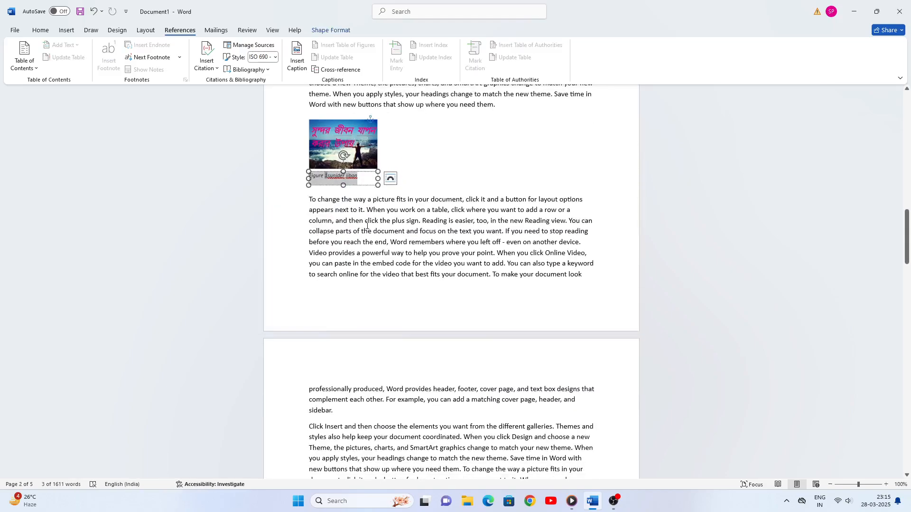
{"action": "key", "text": "ctrl+z"}
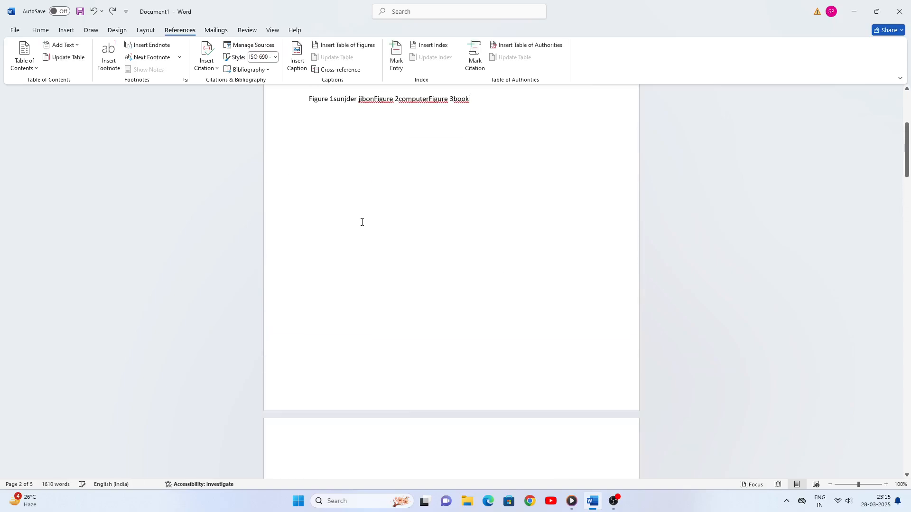
Try twice to remove the "Figure 1sunjder" part of the first cross-reference, undoing each removal.
{"action": "scroll", "coordinate": [361, 221], "scroll_direction": "up", "scroll_amount": 3}
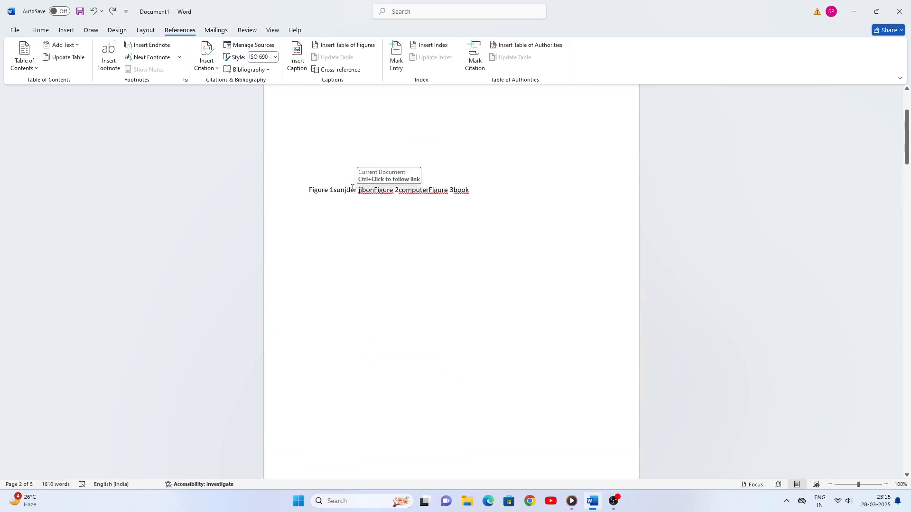
{"action": "left_click", "coordinate": [356, 190]}
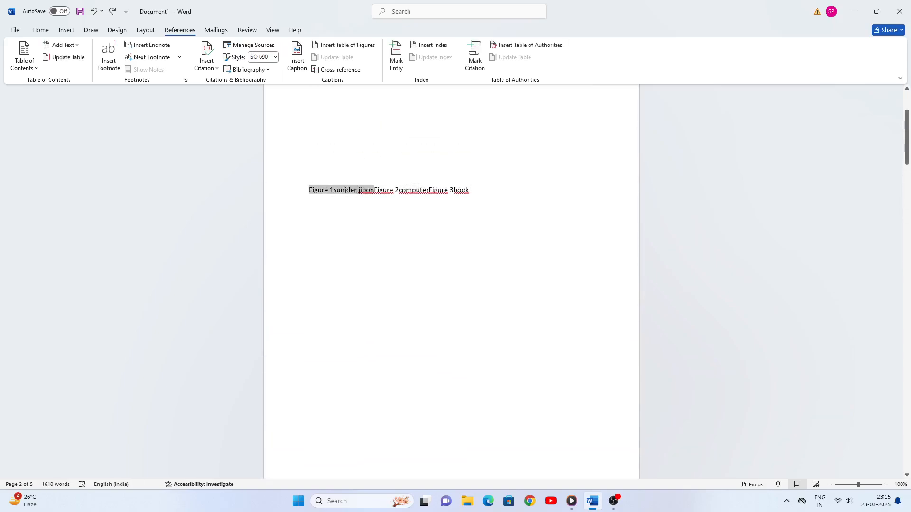
{"action": "double_click", "coordinate": [359, 189]}
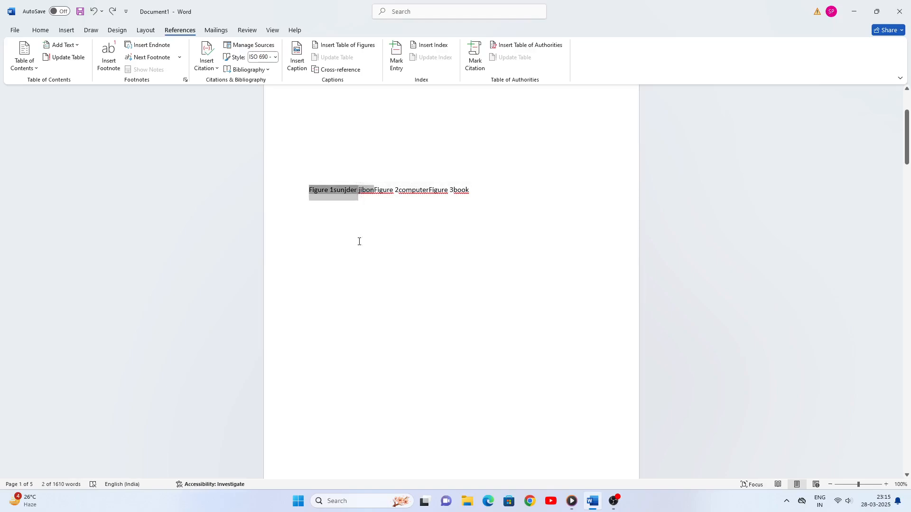
{"action": "key", "text": "Delete"}
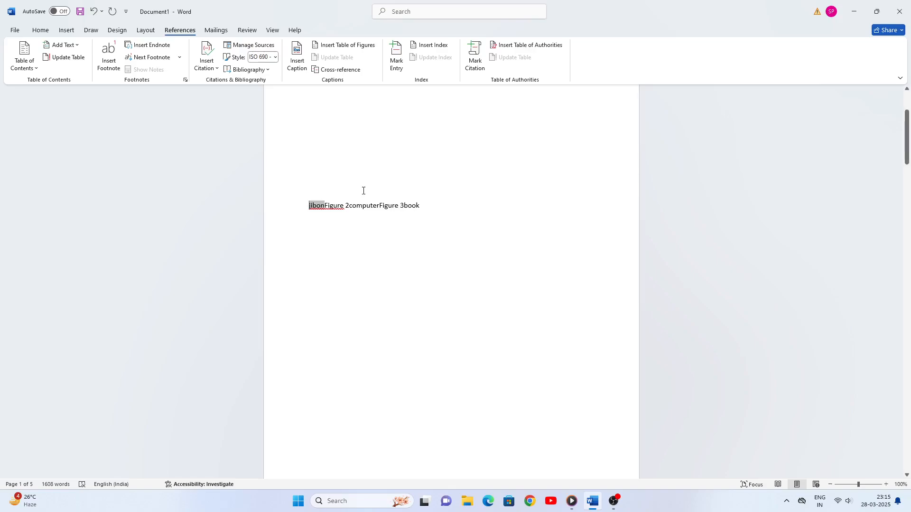
{"action": "scroll", "coordinate": [361, 189], "scroll_direction": "up", "scroll_amount": 3}
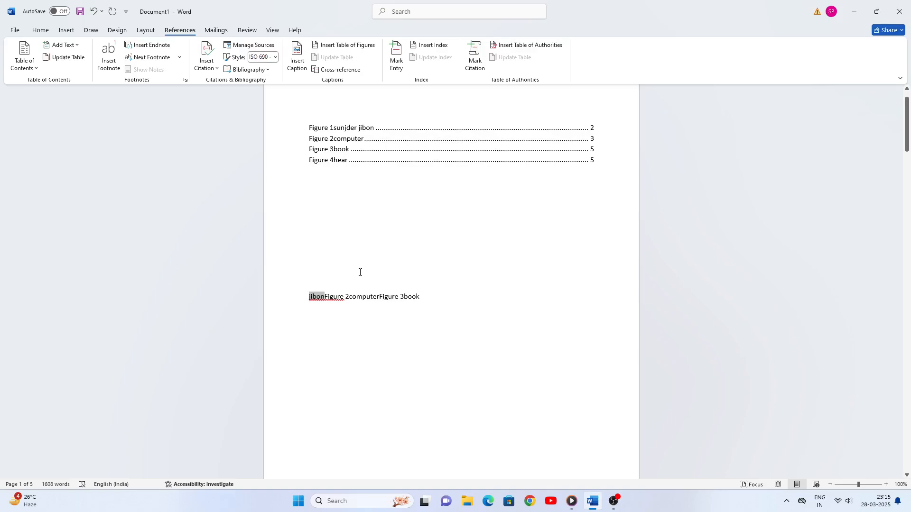
{"action": "key", "text": "ctrl+z"}
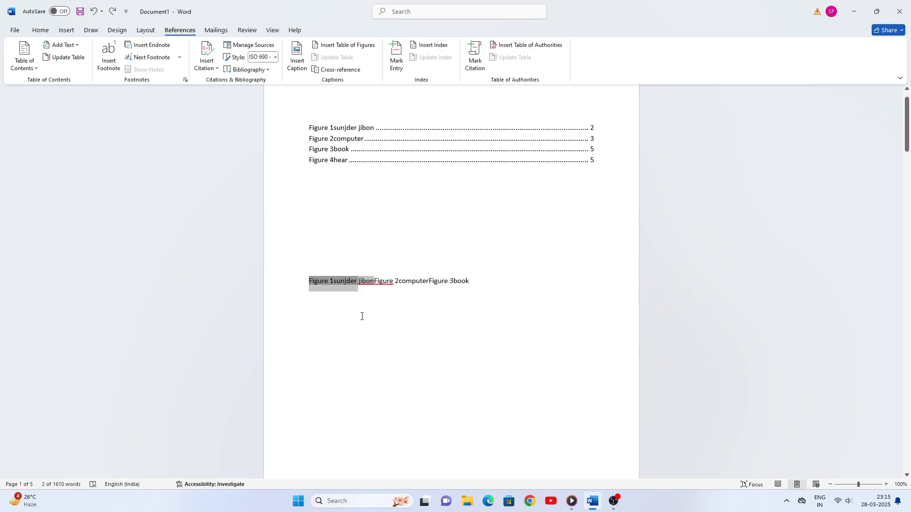
{"action": "left_click", "coordinate": [362, 315]}
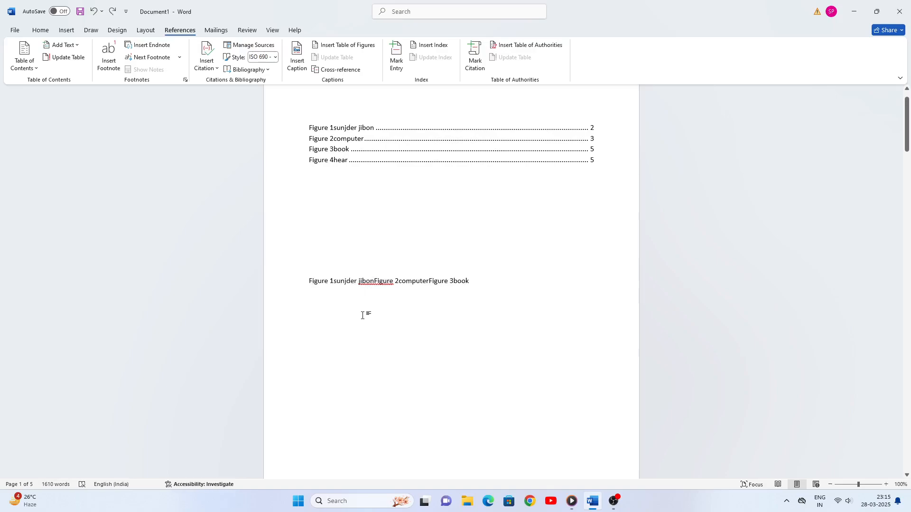
{"action": "left_click", "coordinate": [357, 281]}
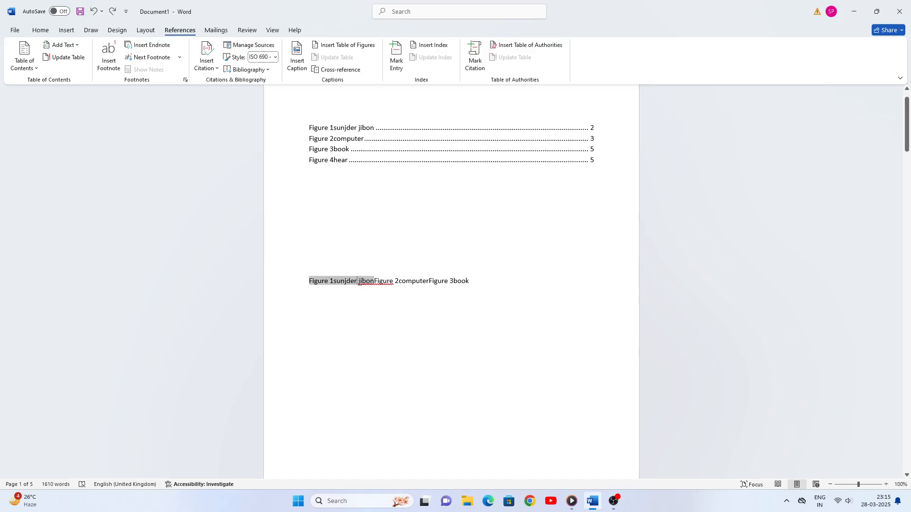
{"action": "double_click", "coordinate": [359, 281]}
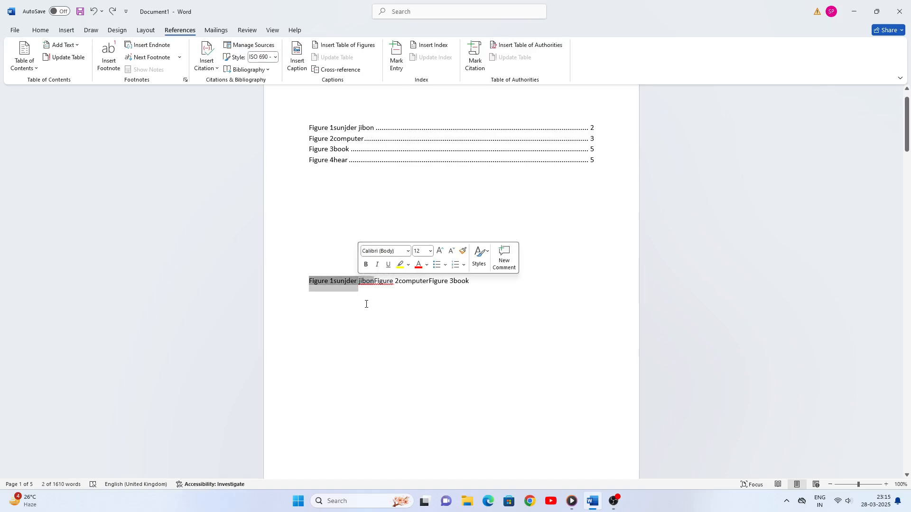
{"action": "key", "text": "BackSpace"}
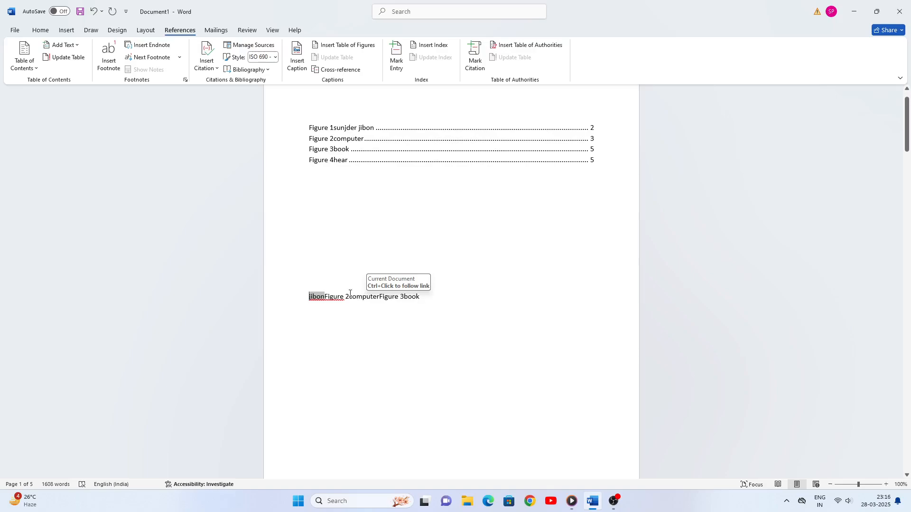
{"action": "scroll", "coordinate": [380, 286], "scroll_direction": "up", "scroll_amount": 1}
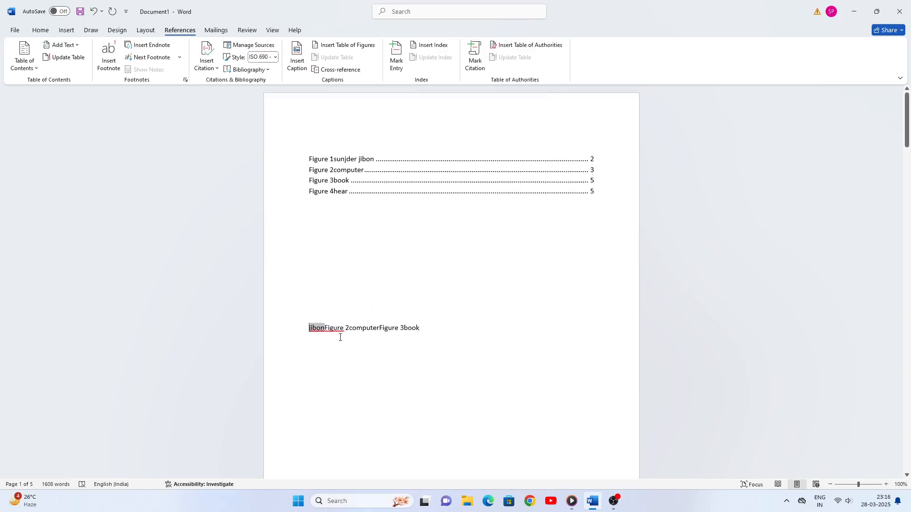
{"action": "key", "text": "ctrl+z"}
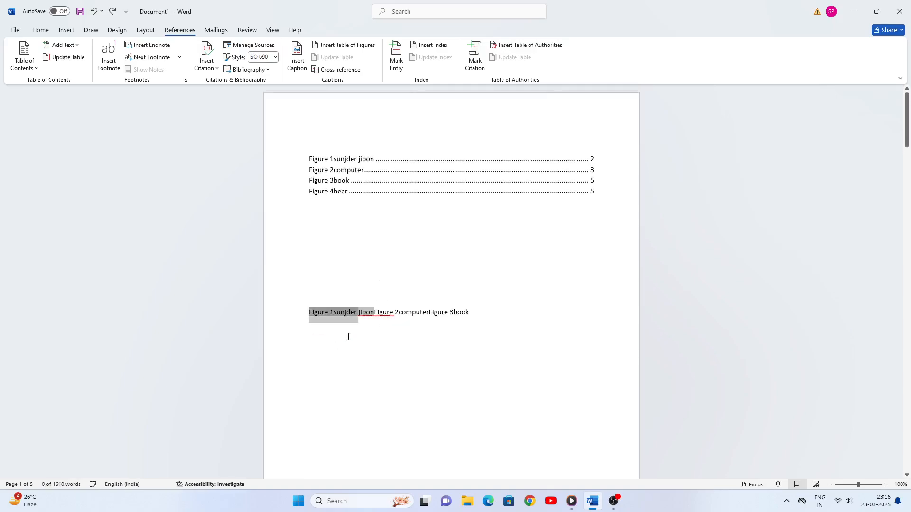
{"action": "left_click", "coordinate": [456, 330]}
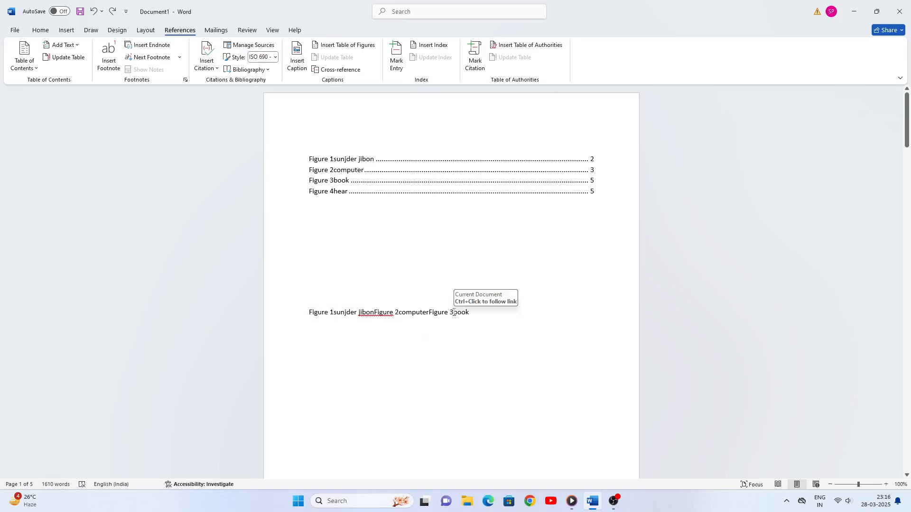
Put the Figure 3 and Figure 2 cross-references on separate lines below the Figure 1 reference.
{"action": "left_click", "coordinate": [450, 312]}
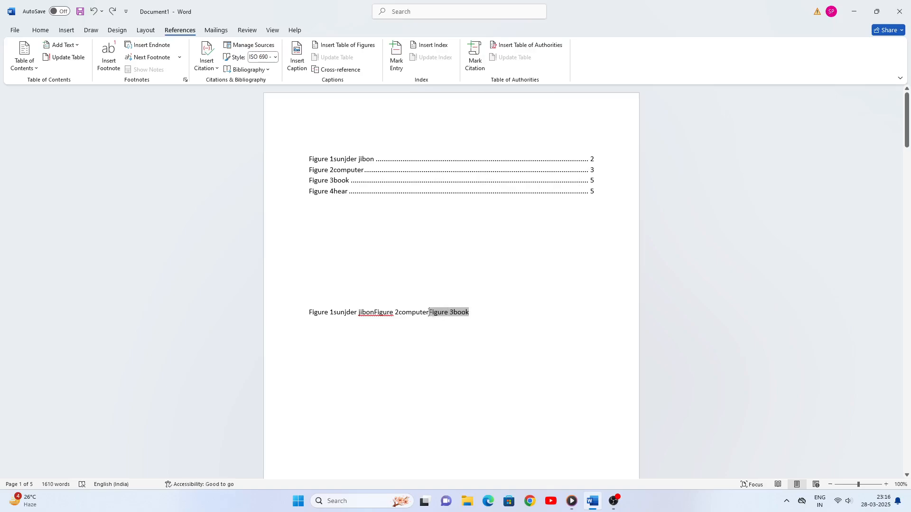
{"action": "key", "text": "Return"}
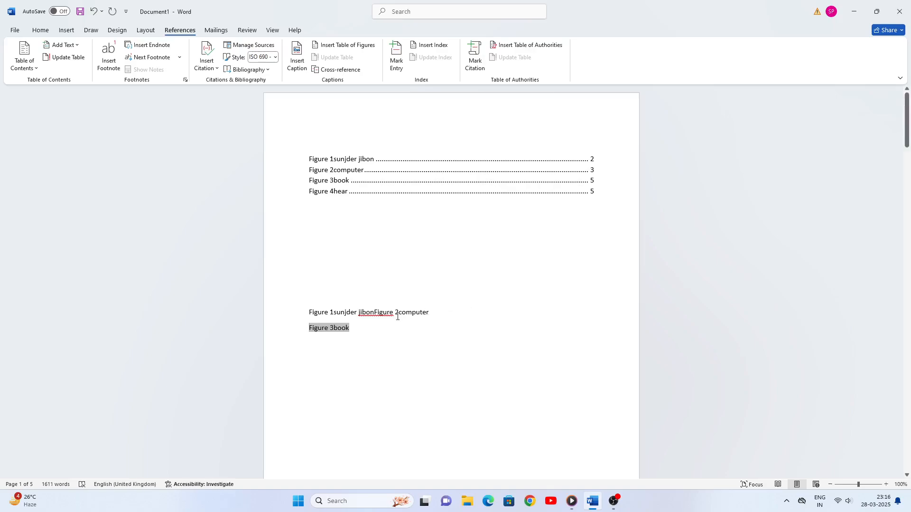
{"action": "left_click", "coordinate": [375, 312]}
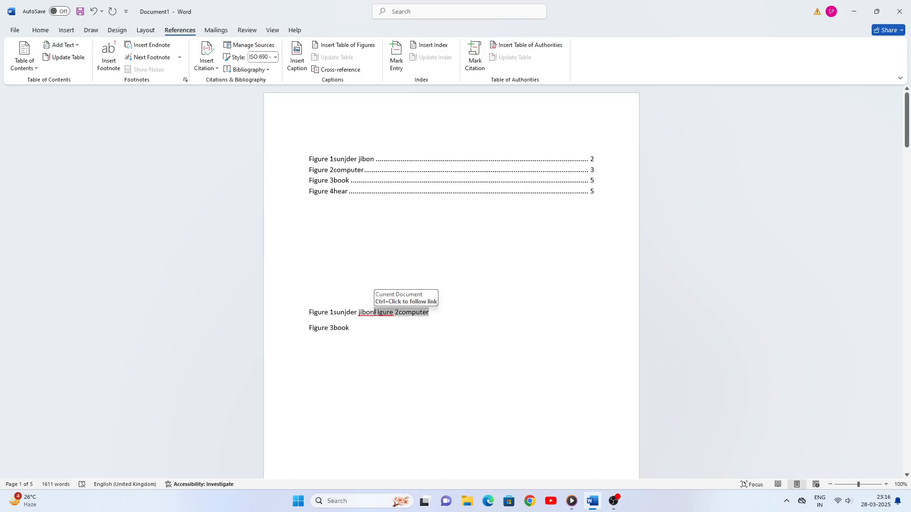
{"action": "key", "text": "Return"}
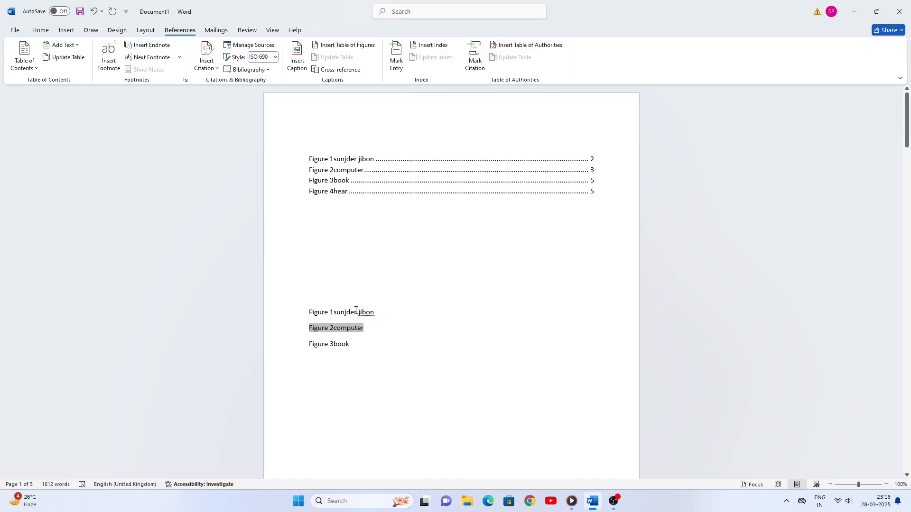
{"action": "left_click", "coordinate": [355, 312]}
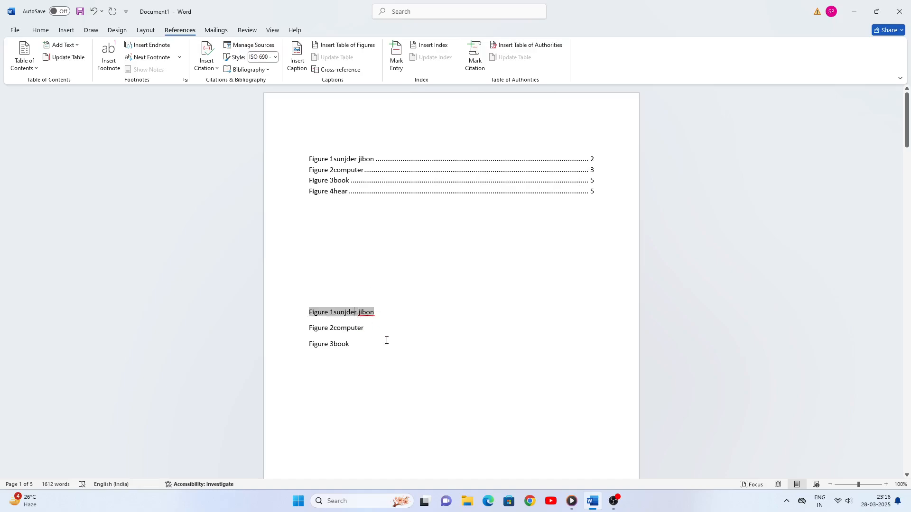
{"action": "left_click", "coordinate": [397, 351]}
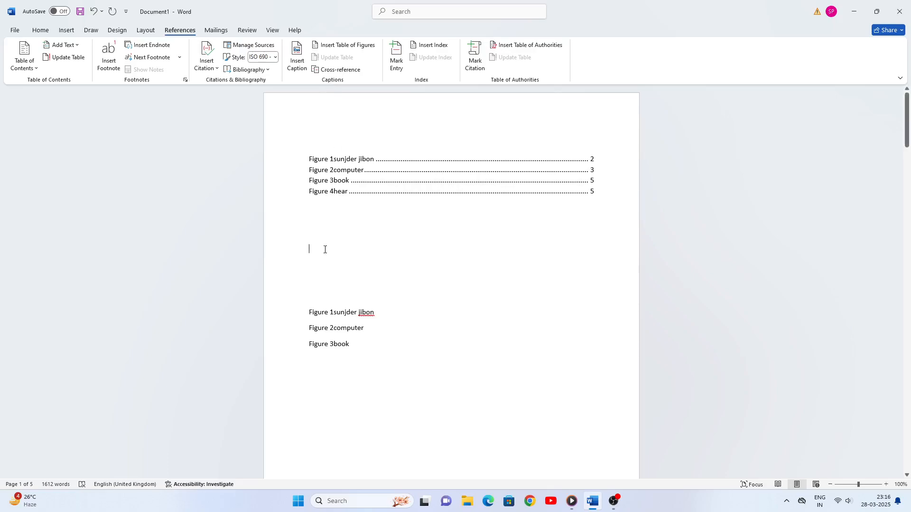
Add the title "Cross reference" between the table of figures and the cross-references, enlarge it beyond 28 pt and colour it red.
{"action": "type", "text": "cross reference"}
{"action": "left_click_drag", "start_coordinate": [306, 251], "coordinate": [399, 250]}
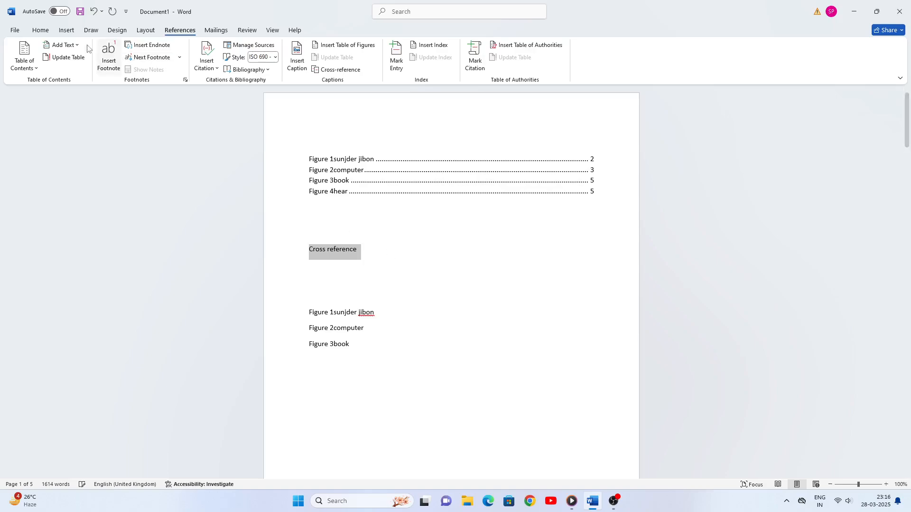
{"action": "left_click", "coordinate": [66, 30]}
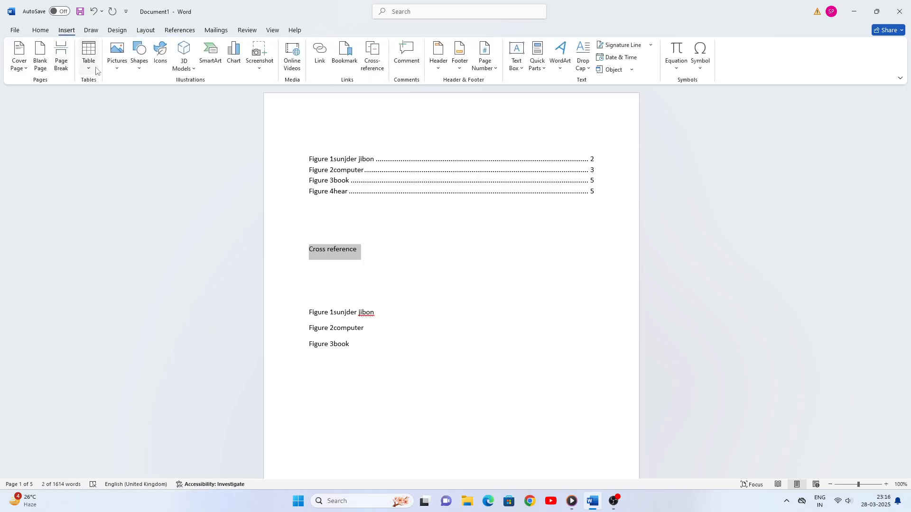
{"action": "left_click", "coordinate": [41, 30]}
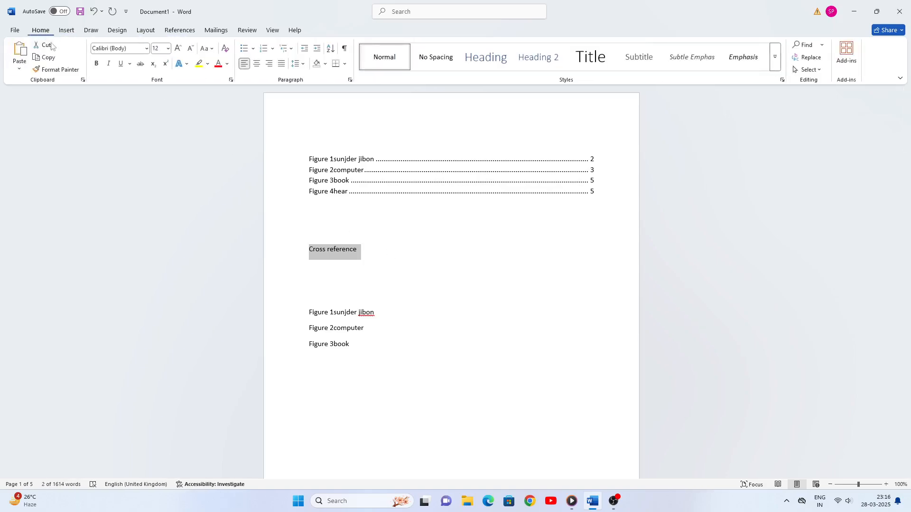
{"action": "left_click", "coordinate": [178, 48]}
{"action": "left_click", "coordinate": [178, 49]}
{"action": "left_click", "coordinate": [178, 49]}
{"action": "left_click", "coordinate": [178, 49]}
{"action": "left_click", "coordinate": [179, 49]}
{"action": "left_click", "coordinate": [178, 49]}
{"action": "left_click", "coordinate": [178, 49]}
{"action": "left_click", "coordinate": [178, 48]}
{"action": "left_click", "coordinate": [178, 49]}
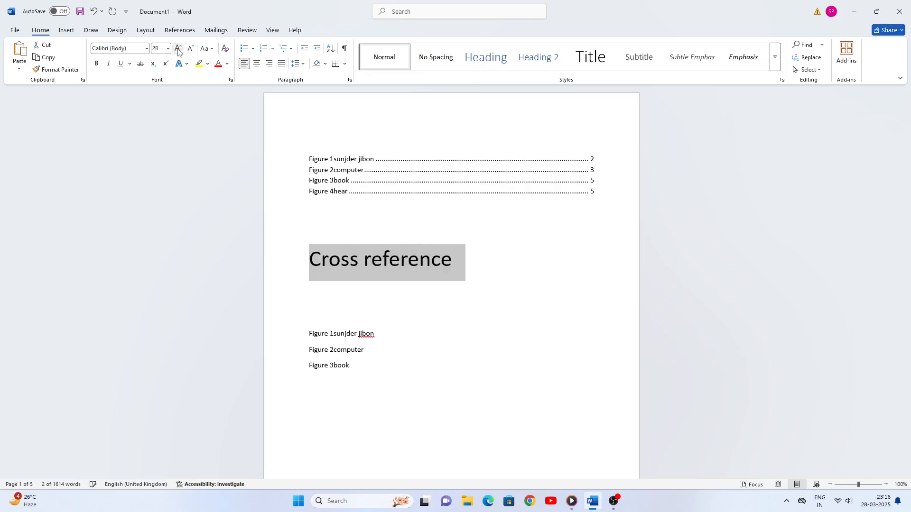
{"action": "left_click", "coordinate": [179, 49]}
{"action": "left_click", "coordinate": [218, 64]}
{"action": "left_click", "coordinate": [438, 318]}
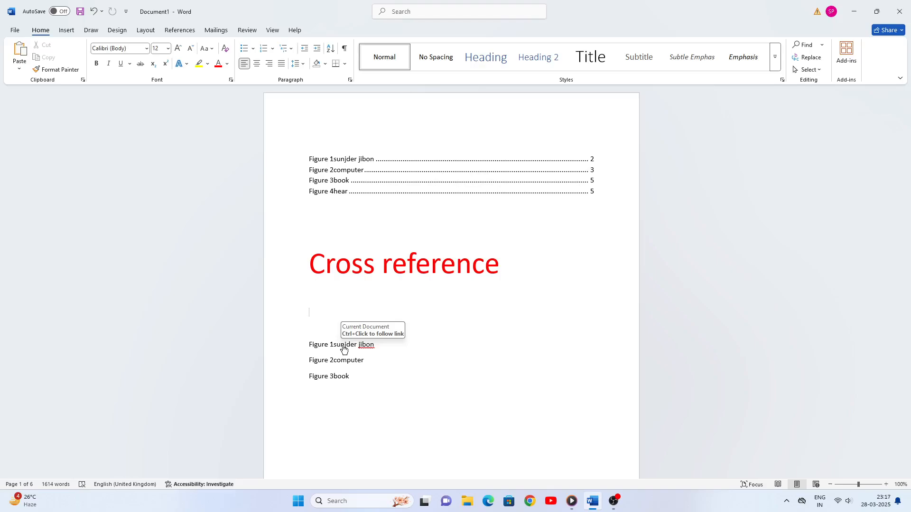
Follow the Figure 1 cross-reference below the red title to its picture caption on page 2.
{"action": "left_click", "coordinate": [343, 350], "text": "ctrl"}
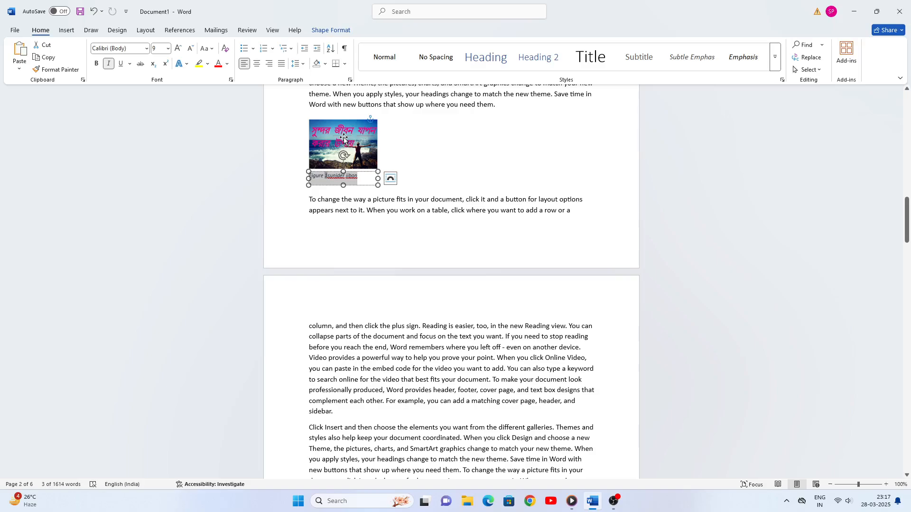
{"action": "left_click", "coordinate": [184, 34]}
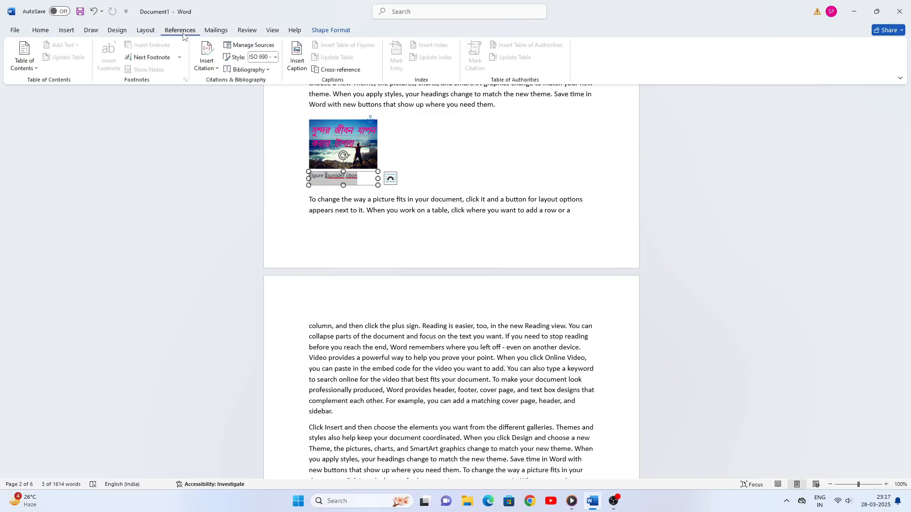